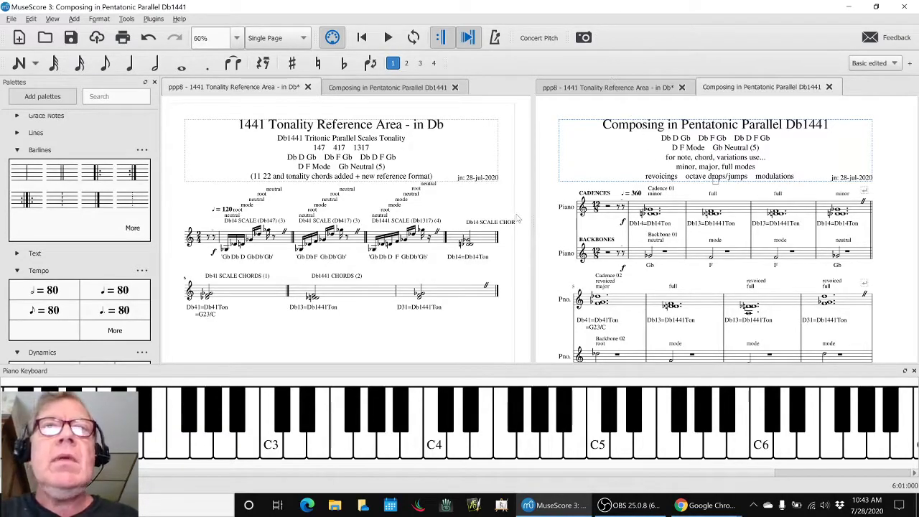
Step: Make the 1441 Tonality Reference Area score active and minimize the OBS streaming window
click(452, 346)
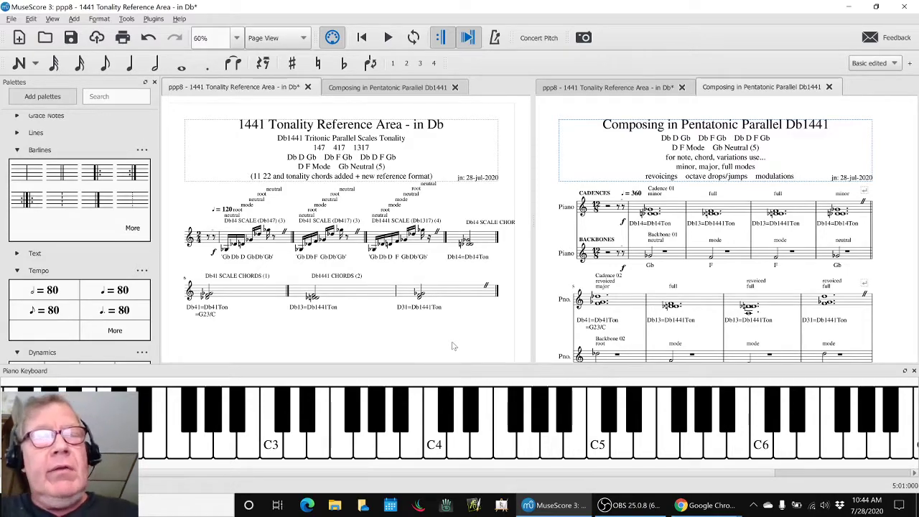
key(alt+Tab)
key(alt+Tab)
key(alt+Tab)
key(alt+Tab)
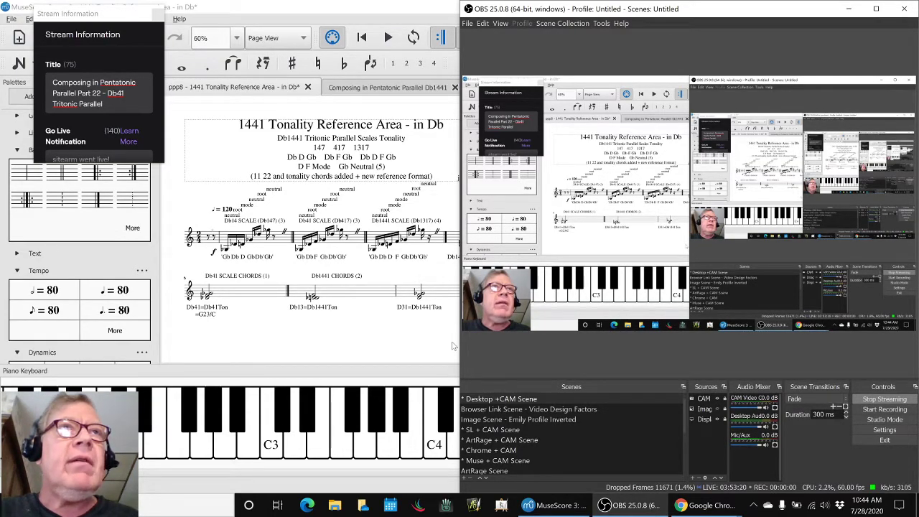
click(631, 512)
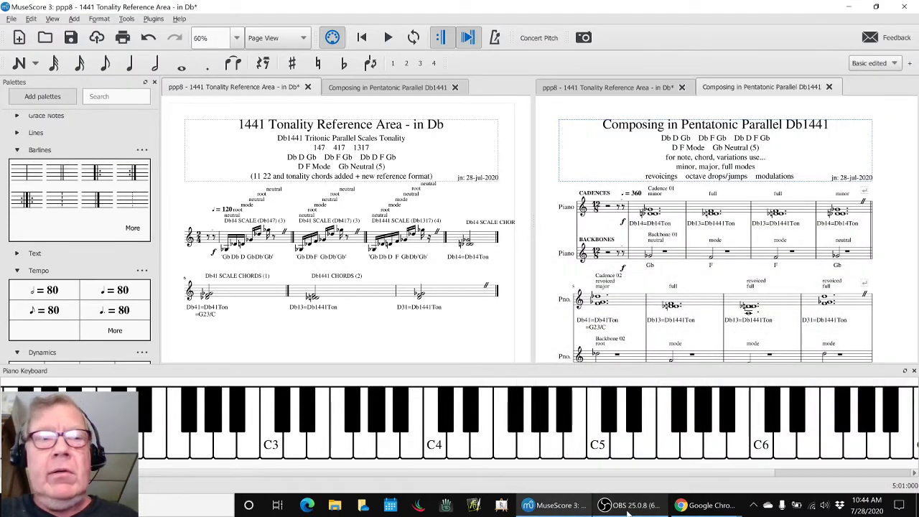
key(alt+Tab)
key(alt+Tab)
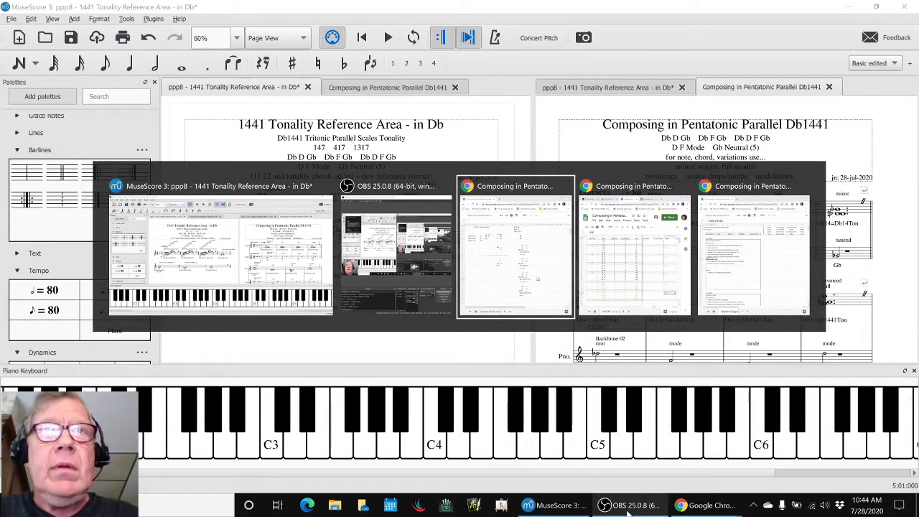
key(alt+Tab)
key(alt+Tab)
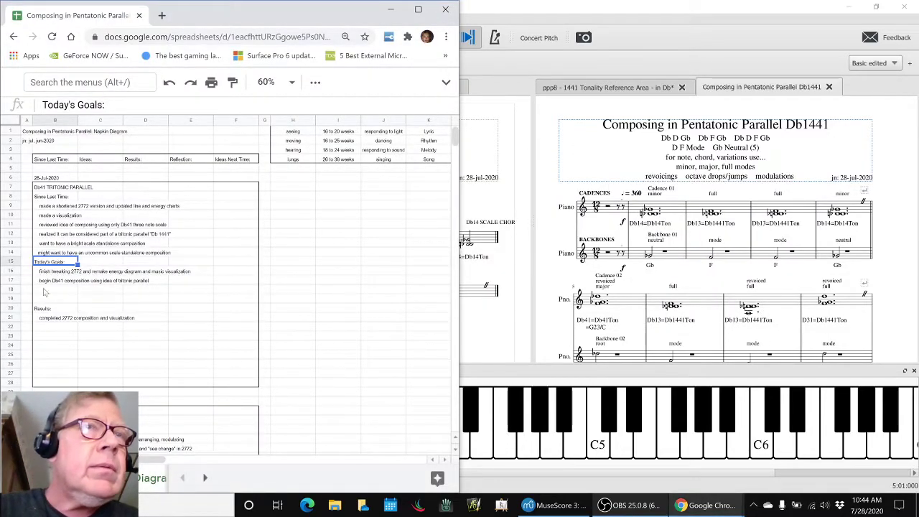
Step: Add the Results entry 'made Db41 reference sheet and score and began cadencs and backbones' in B22
click(67, 272)
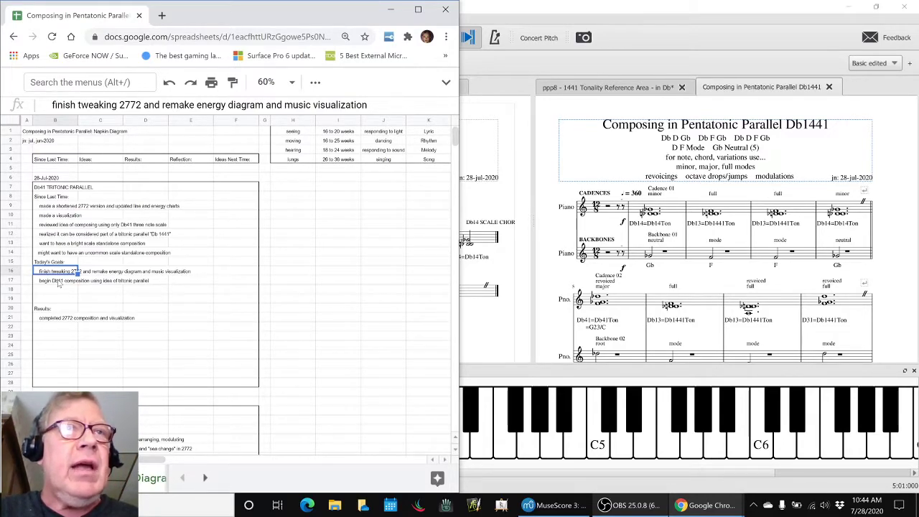
click(63, 329)
key(Return)
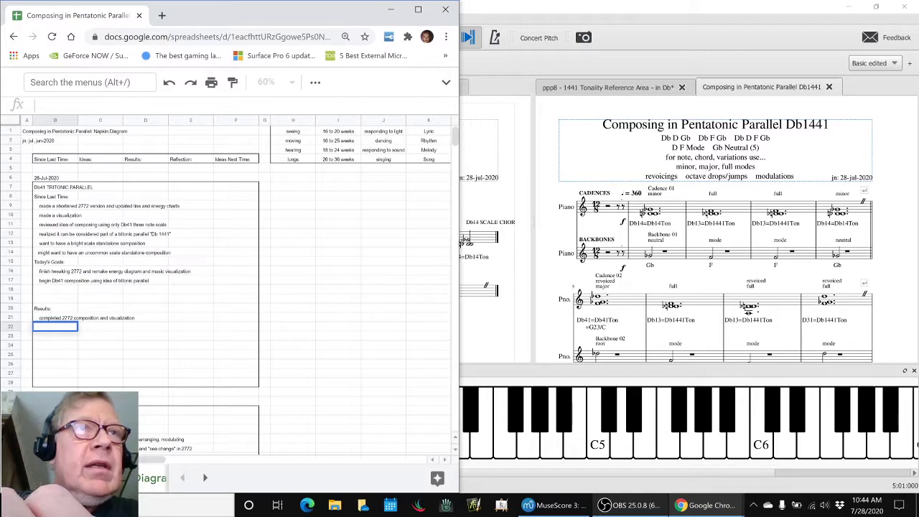
text(mad)
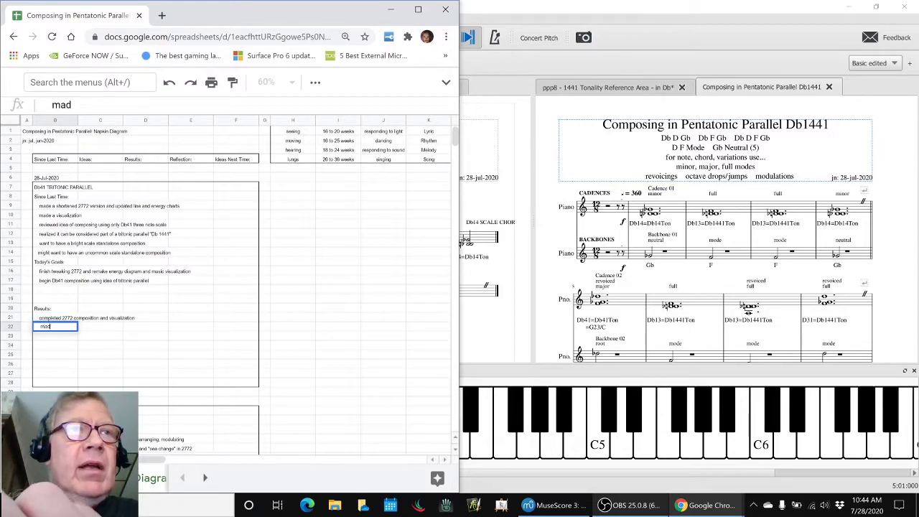
text(e Db)
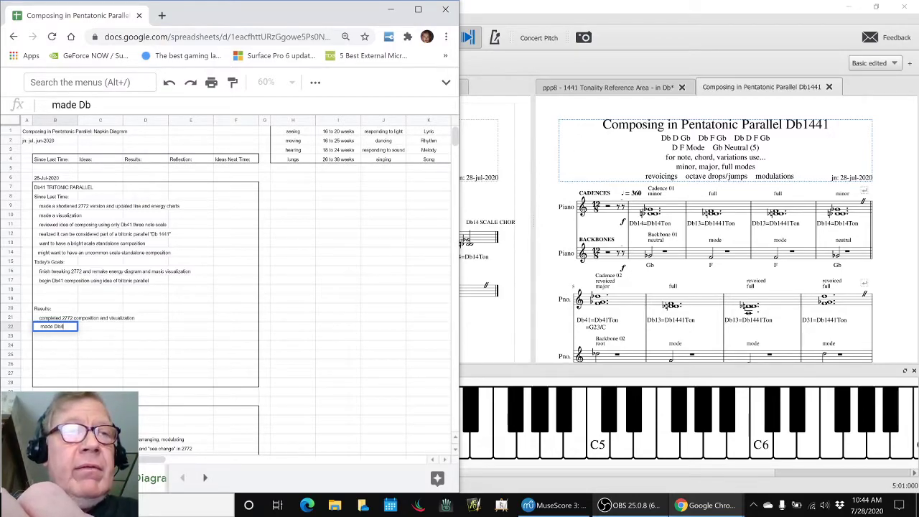
text(41 referenc)
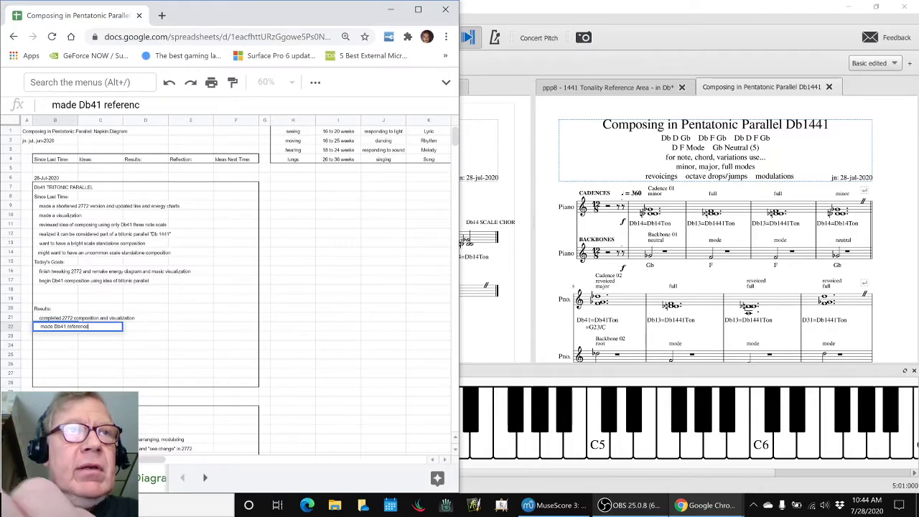
text(e sheet and score)
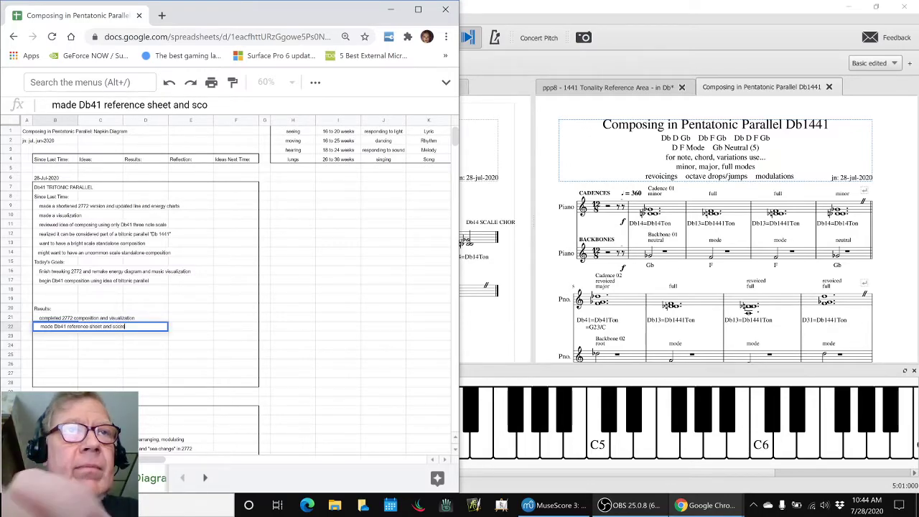
text( and b)
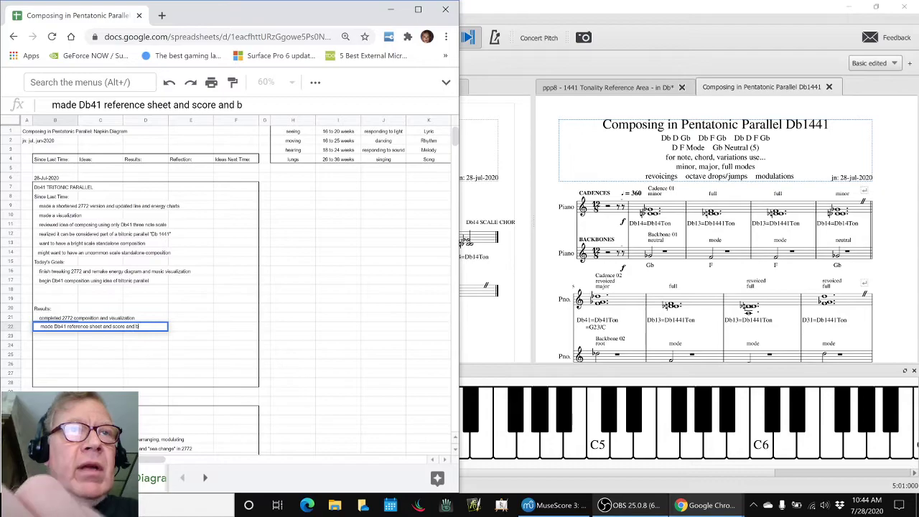
text(egan cod)
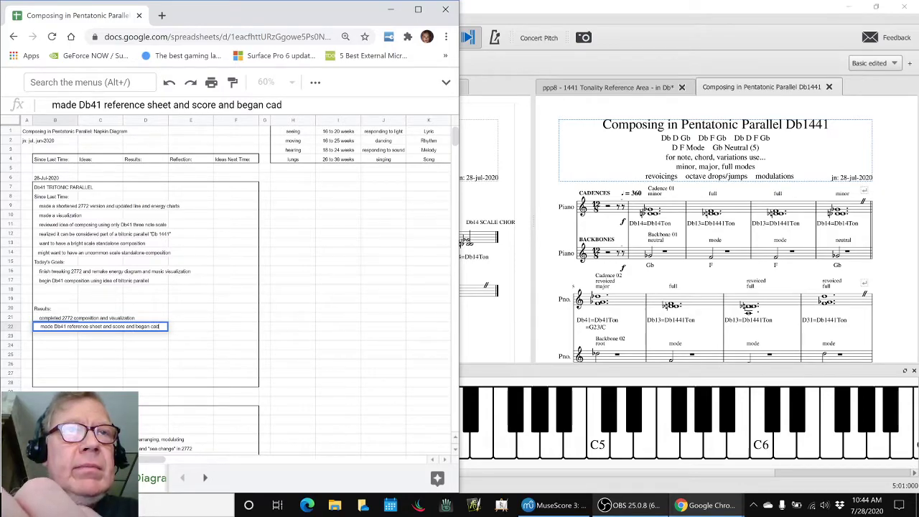
text(encs and back)
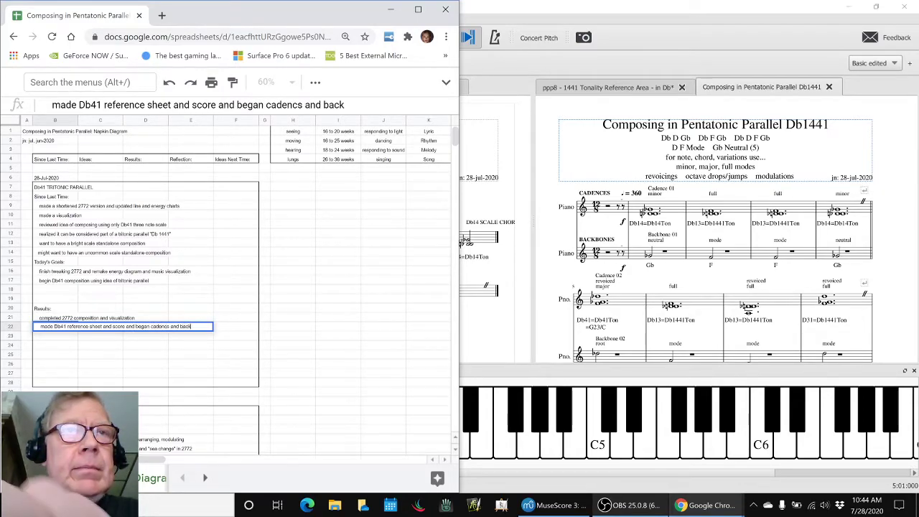
text(gones)
key(BackSpace)
key(BackSpace)
key(BackSpace)
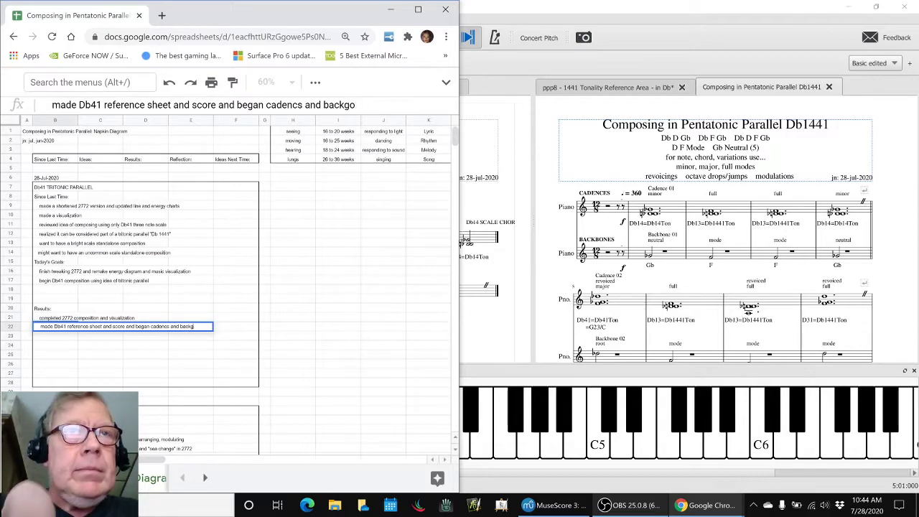
text(gones)
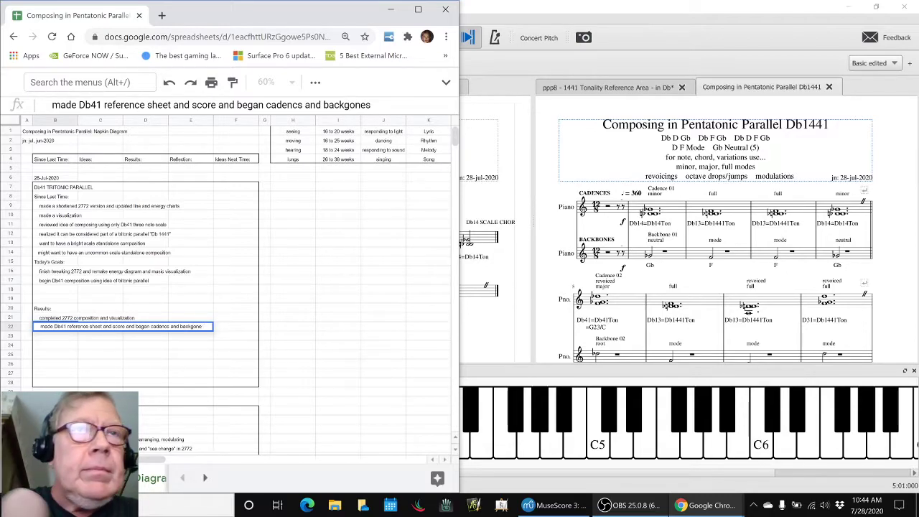
key(BackSpace)
key(BackSpace)
key(BackSpace)
key(BackSpace)
key(BackSpace)
text(bon)
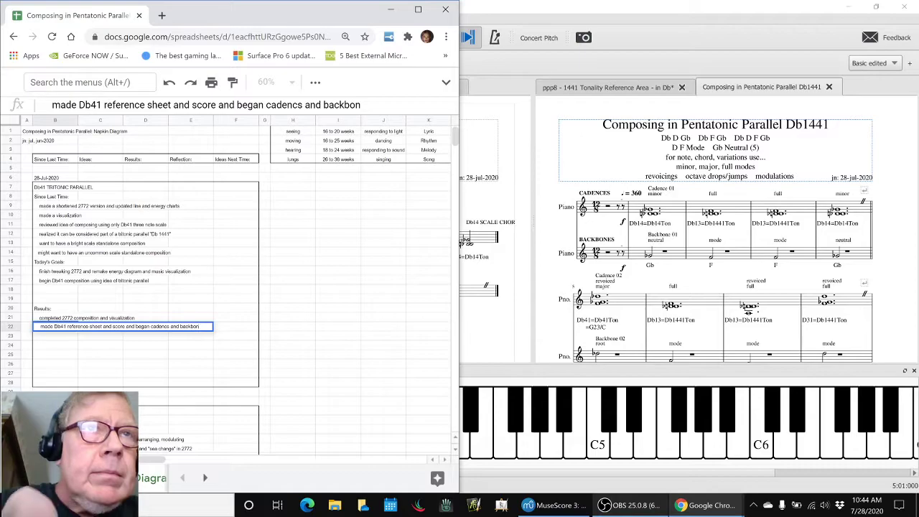
key(Return)
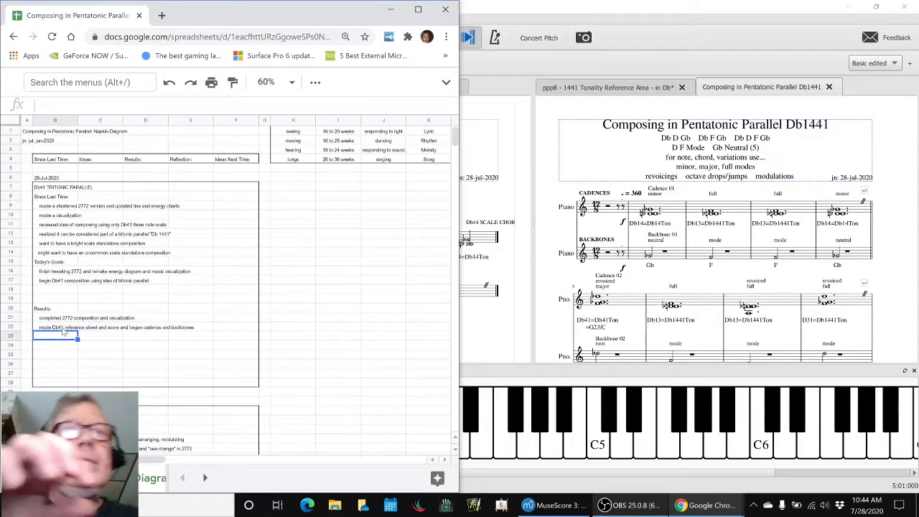
Step: Bring up the SHORT 2772 Line Diagram sheet and scroll through its energy table
click(583, 13)
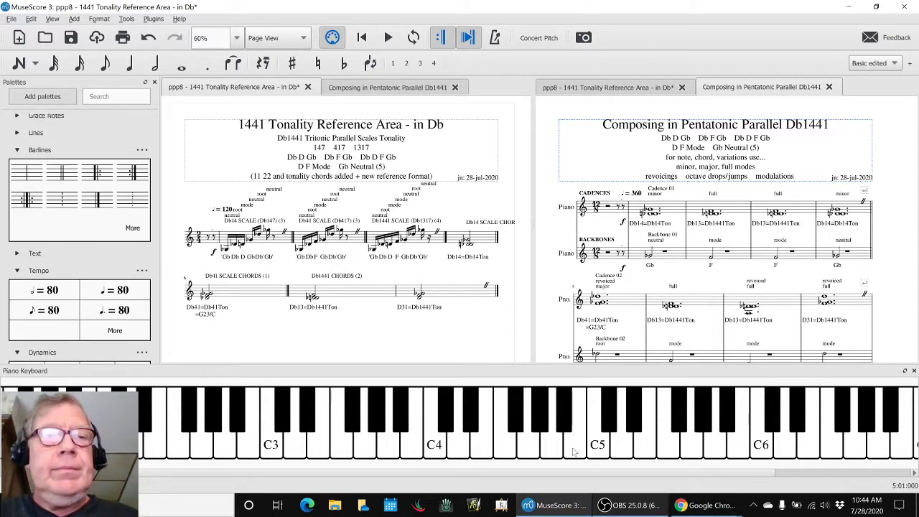
key(alt+Tab)
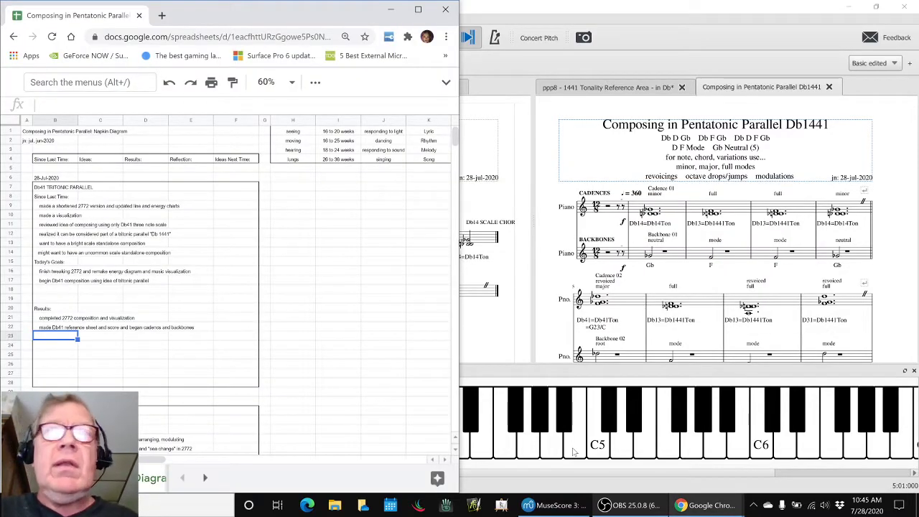
key(alt+Tab)
key(alt+Tab)
key(alt+Tab)
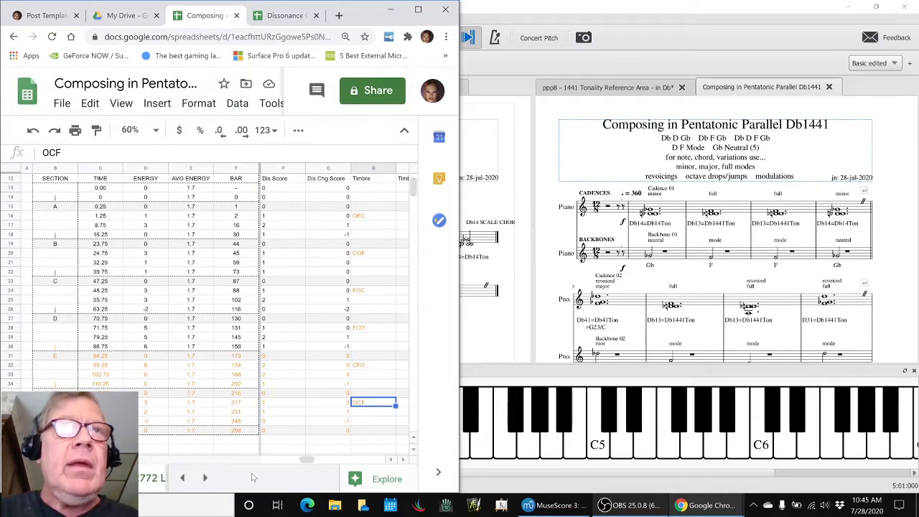
scroll(217, 416, down, 2)
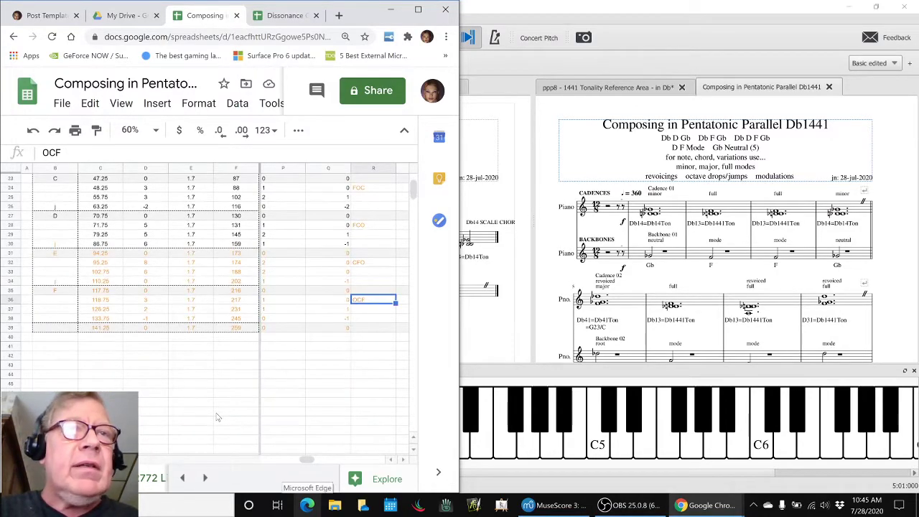
scroll(204, 420, up, 5)
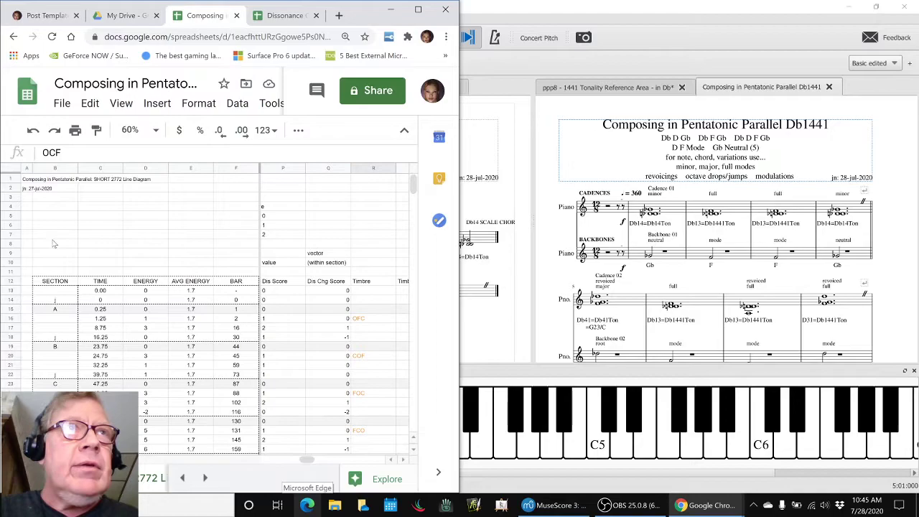
scroll(197, 288, down, 5)
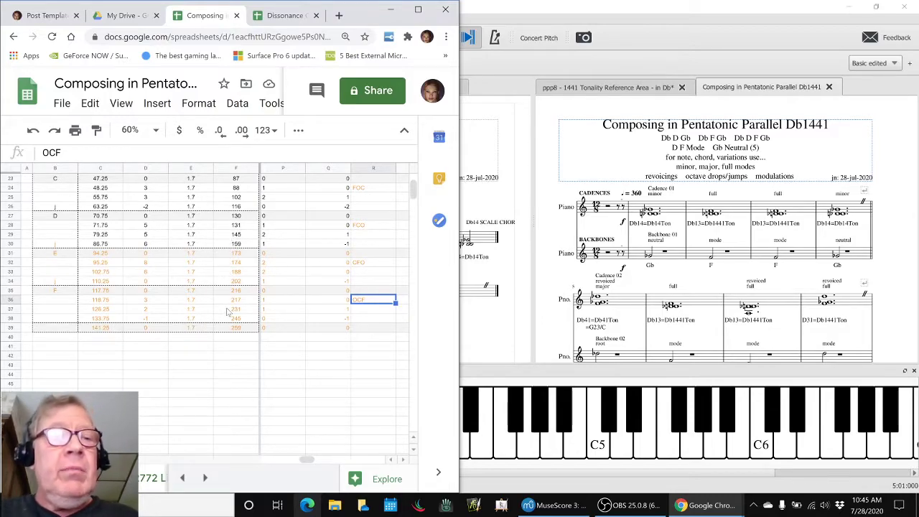
key(alt+Tab)
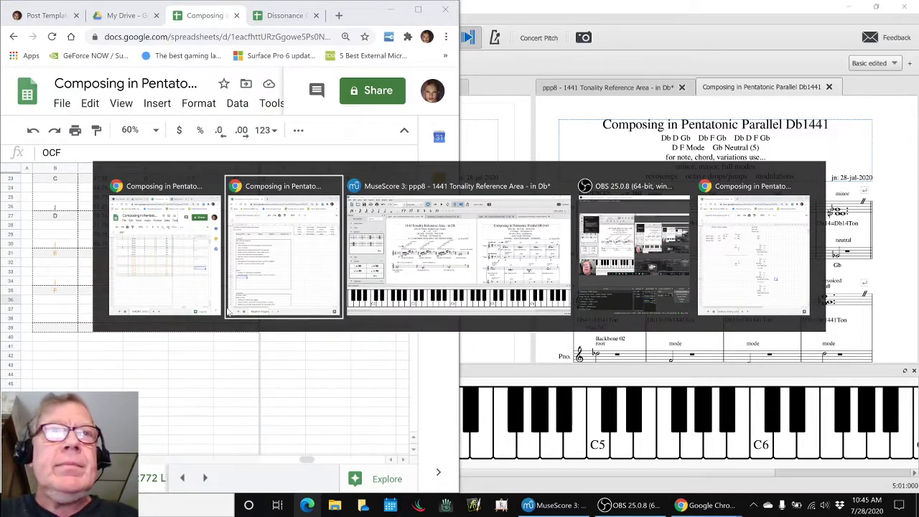
key(alt+Tab)
key(alt+Tab)
key(alt+Tab)
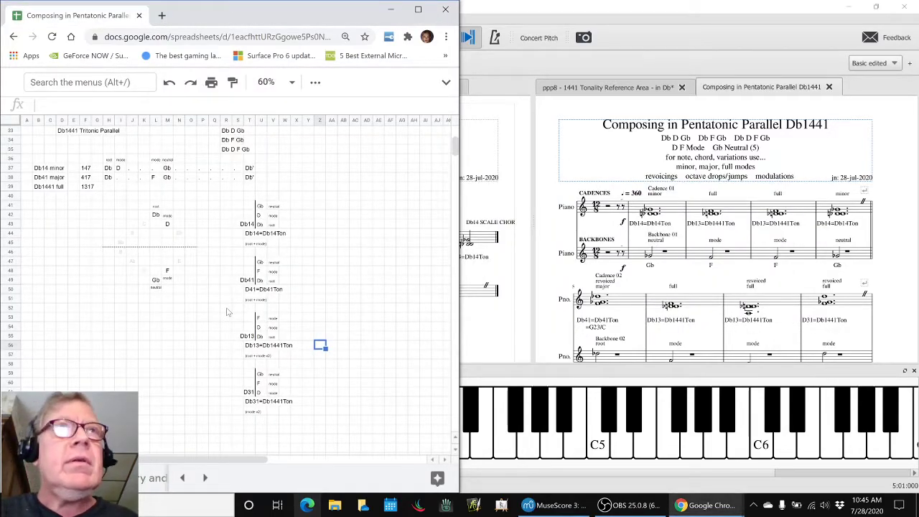
click(182, 478)
click(181, 478)
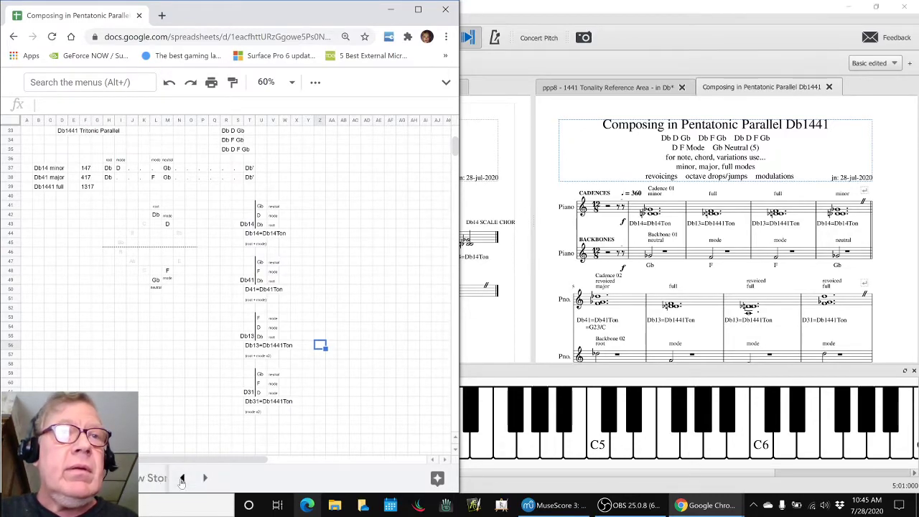
click(182, 478)
click(152, 478)
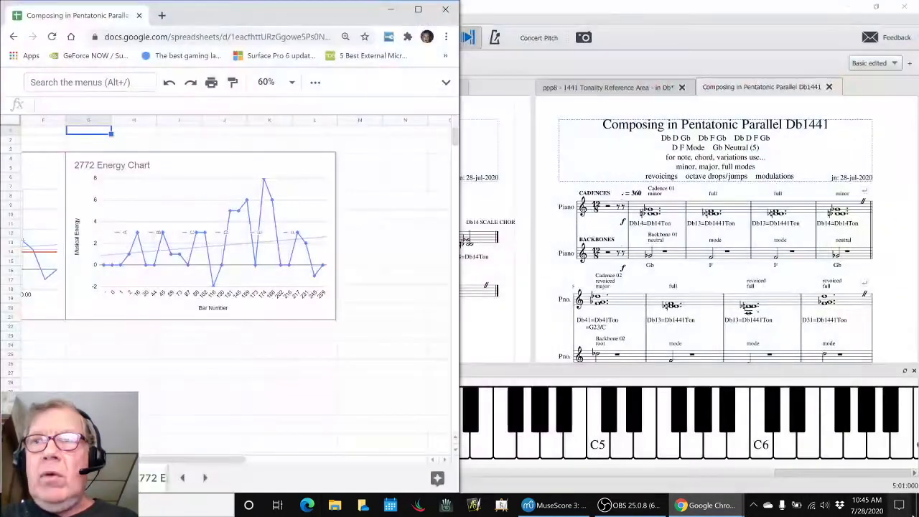
Step: Play the 2772 REARRANGE MODULATE TIMBRES video from the 2772 Music Visualizations folder, leaving full screen at 1:53
click(916, 505)
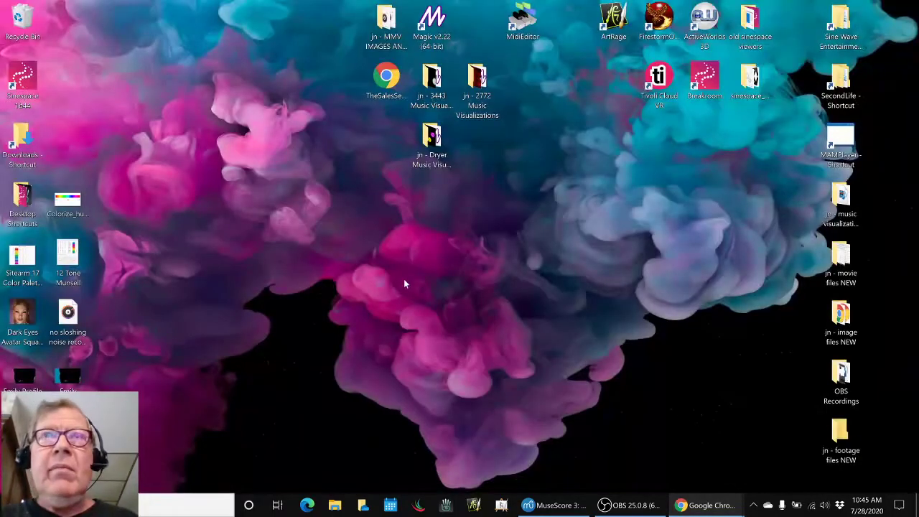
double_click(476, 108)
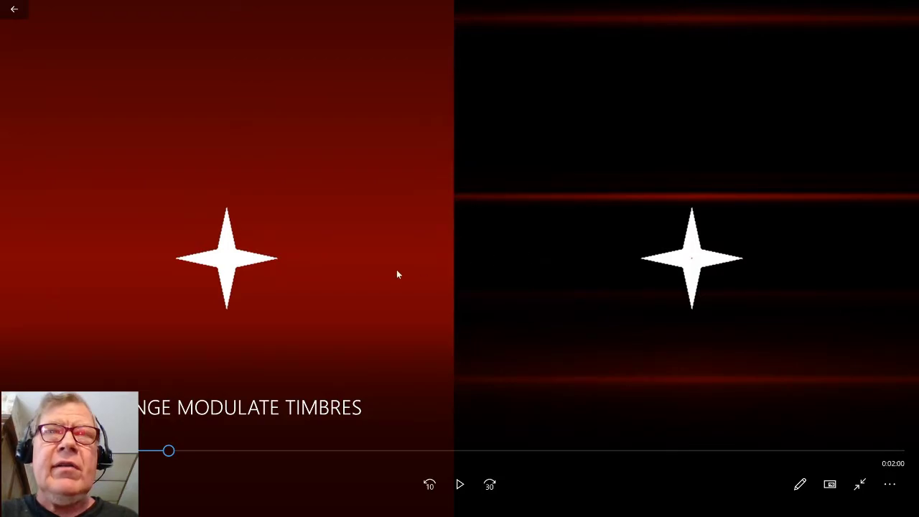
key(space)
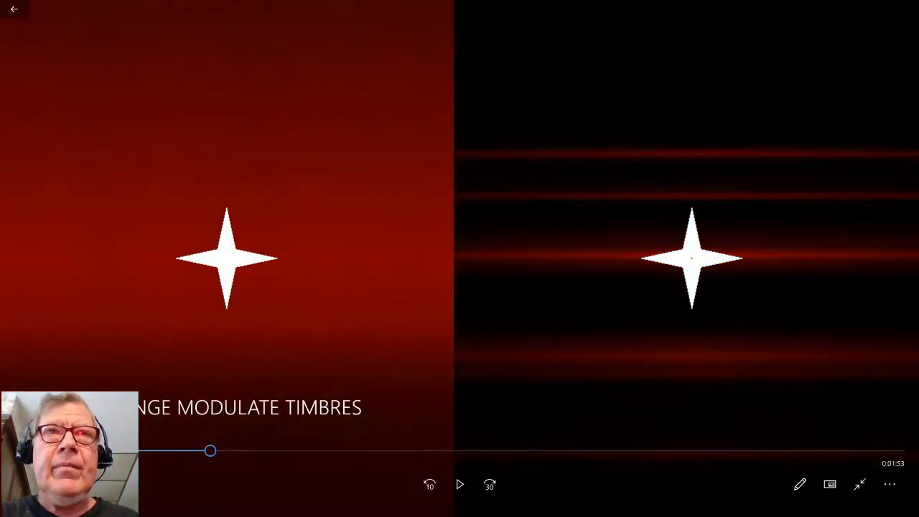
click(859, 484)
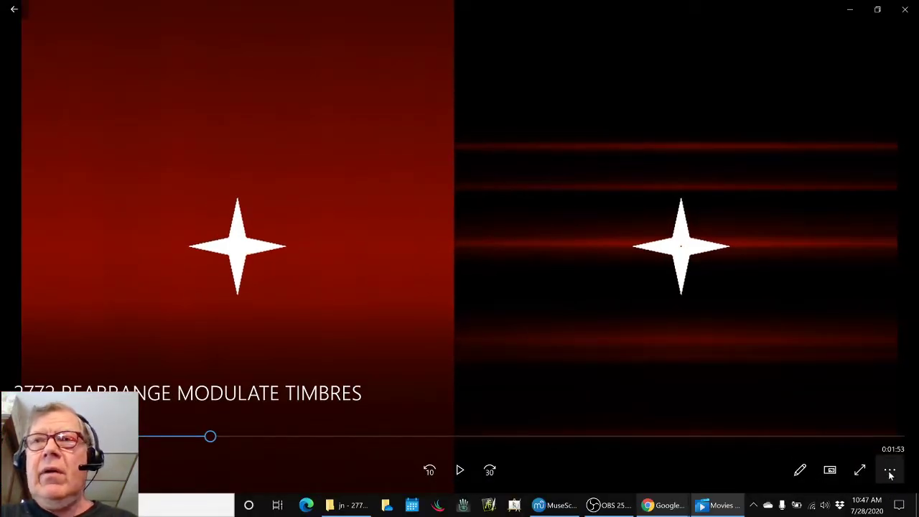
Step: Close the video player and visualizations folder, then return to the other Chrome spreadsheet window
click(904, 9)
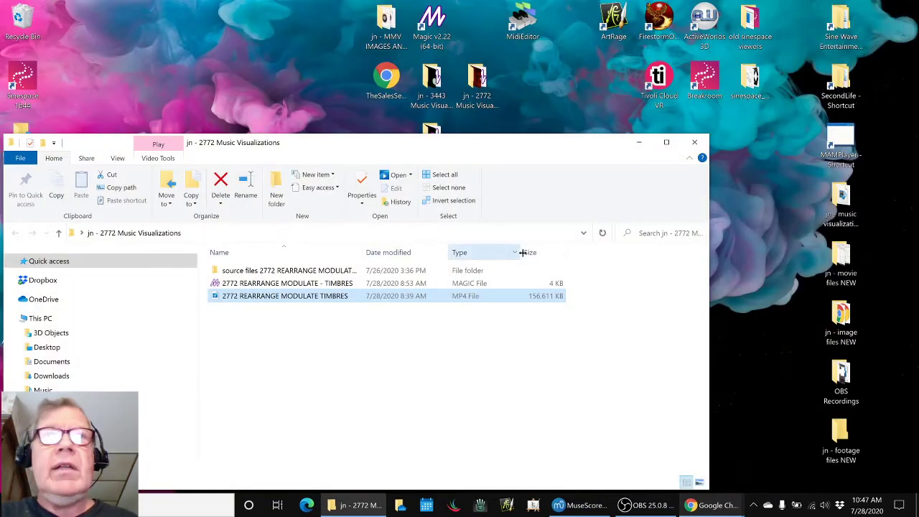
click(694, 142)
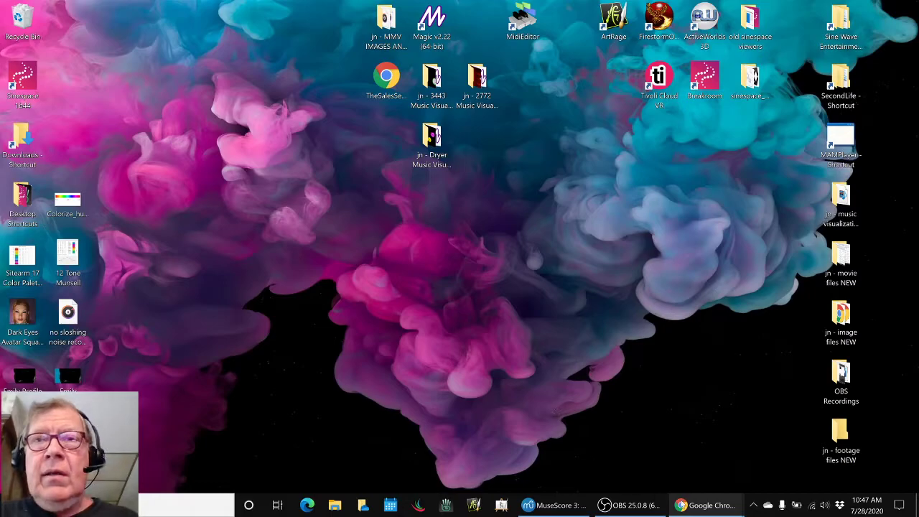
mouse_move(683, 504)
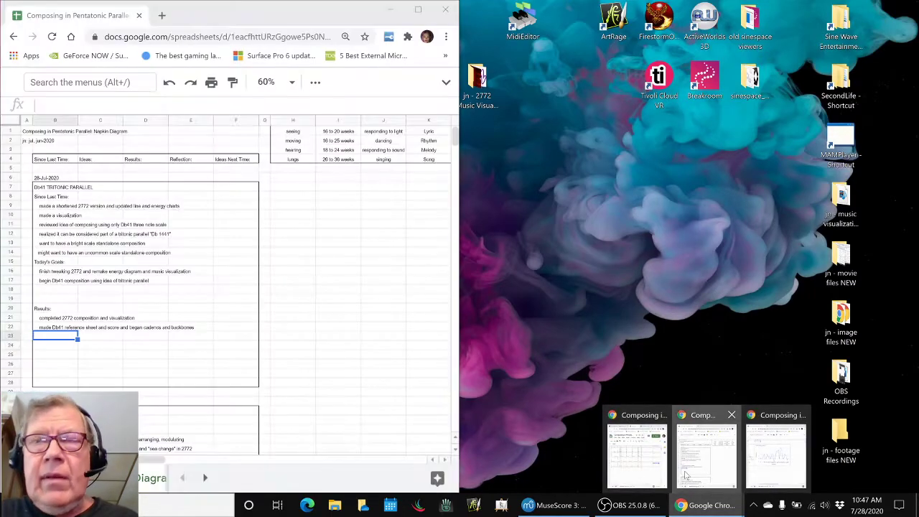
click(685, 472)
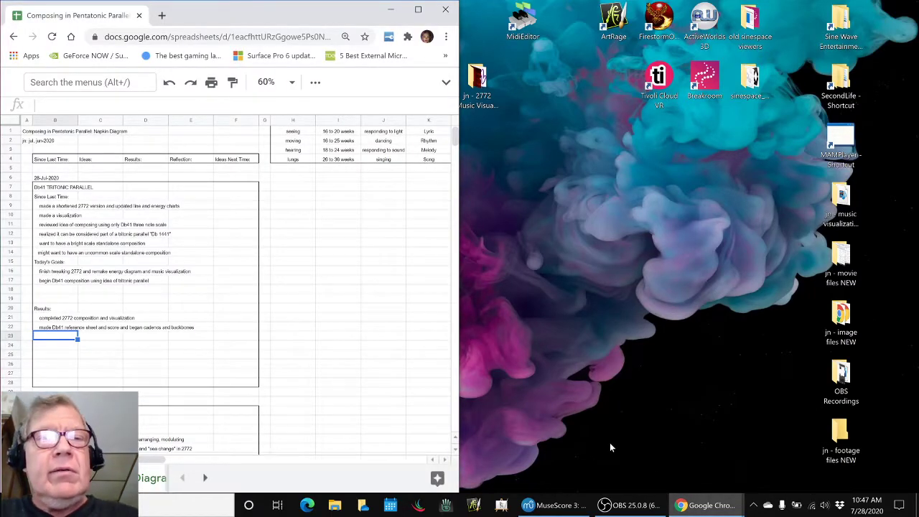
key(alt+Tab)
key(alt+Tab)
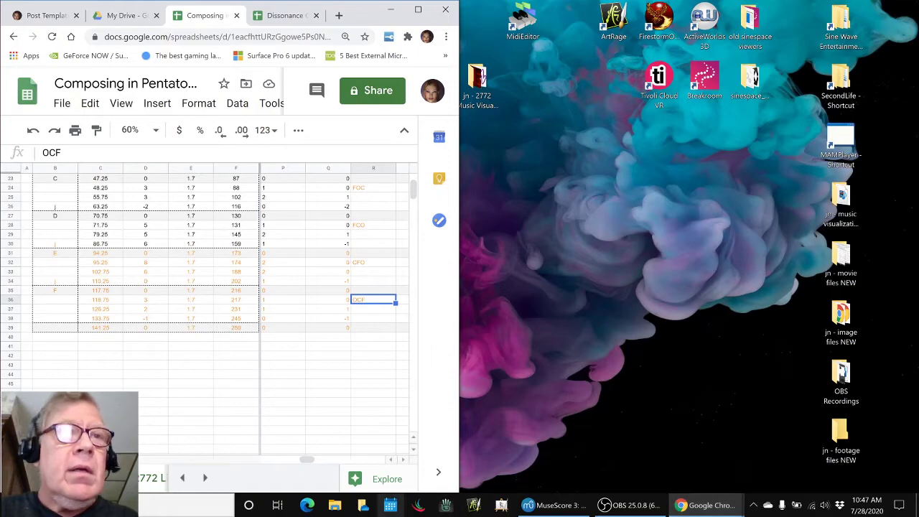
Step: Open the Shadow Scales sheet showing the 1441 Tonality Reference Area
click(182, 478)
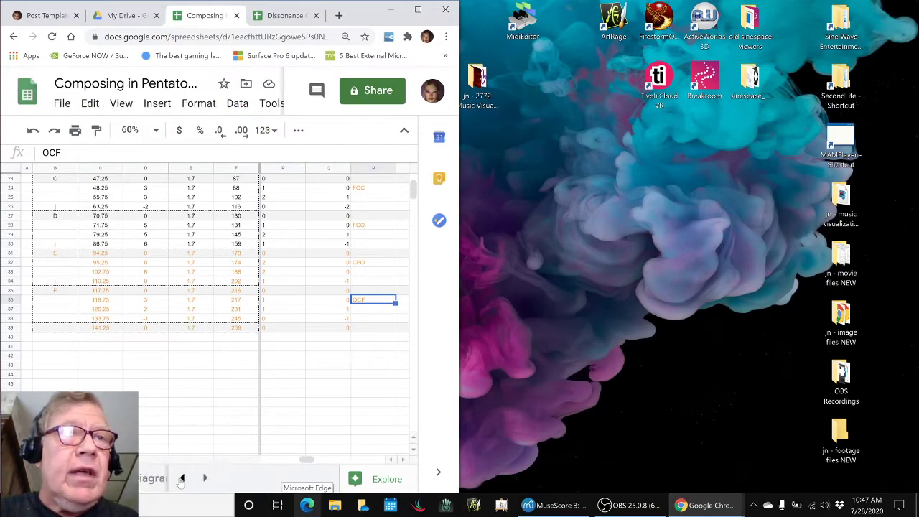
click(182, 478)
click(205, 478)
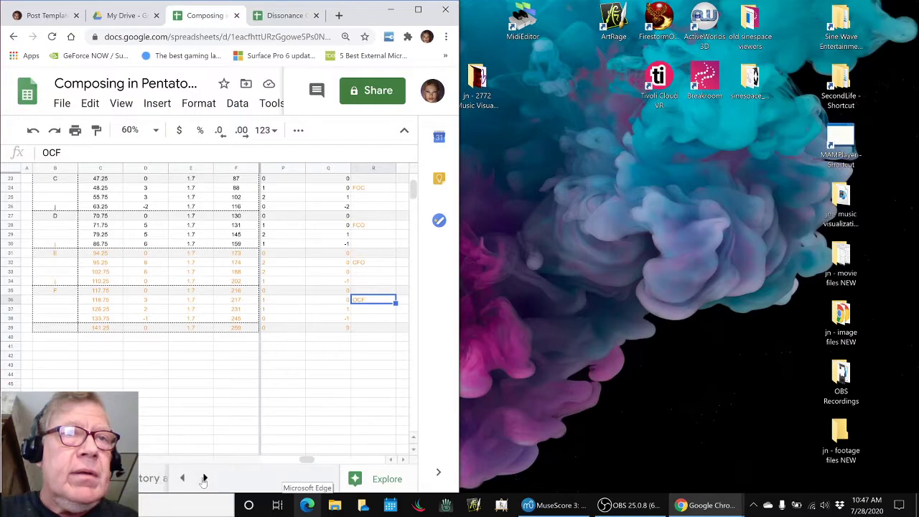
click(204, 478)
click(143, 480)
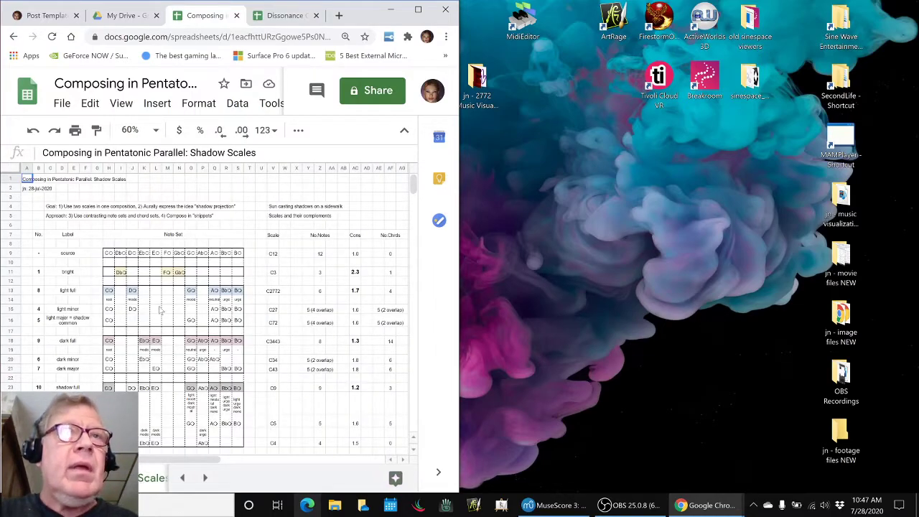
scroll(184, 293, down, 5)
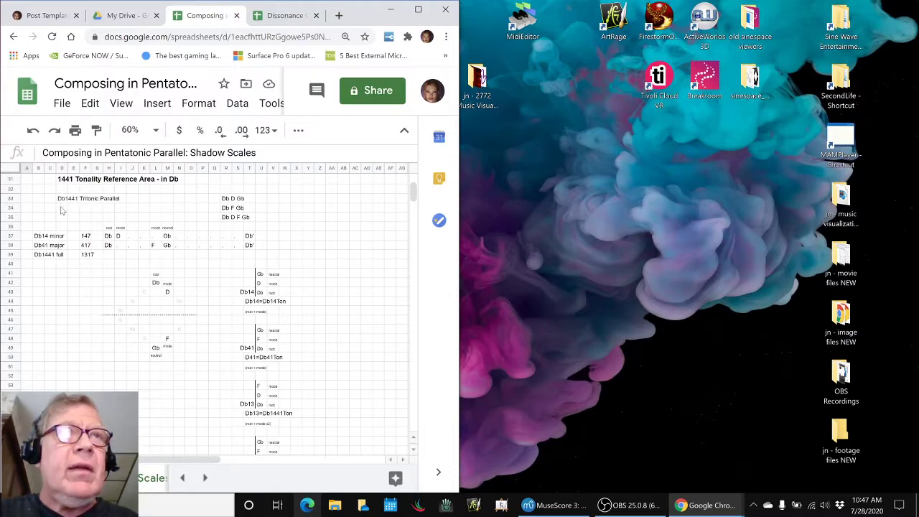
scroll(61, 210, up, 5)
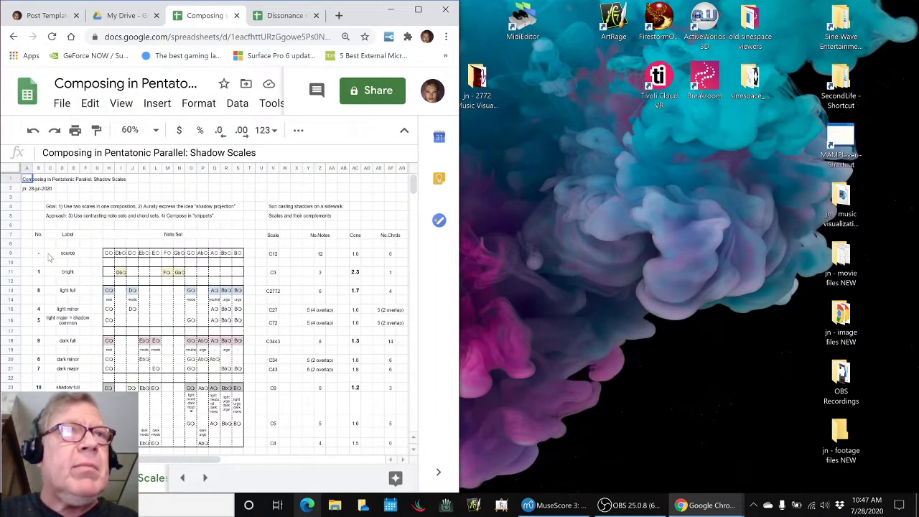
Step: Point out DbO, the Db and F of Db41 major, and Db, D, Gb of Db14 minor
click(121, 273)
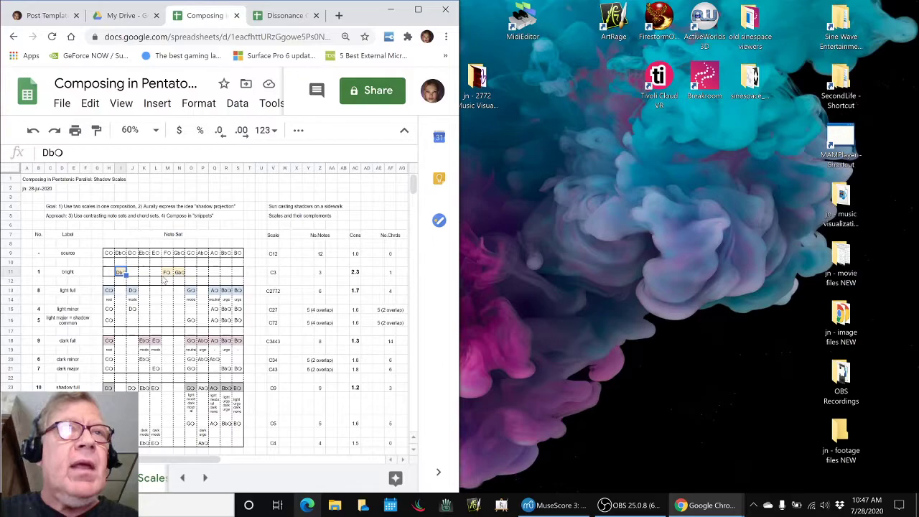
scroll(164, 279, down, 5)
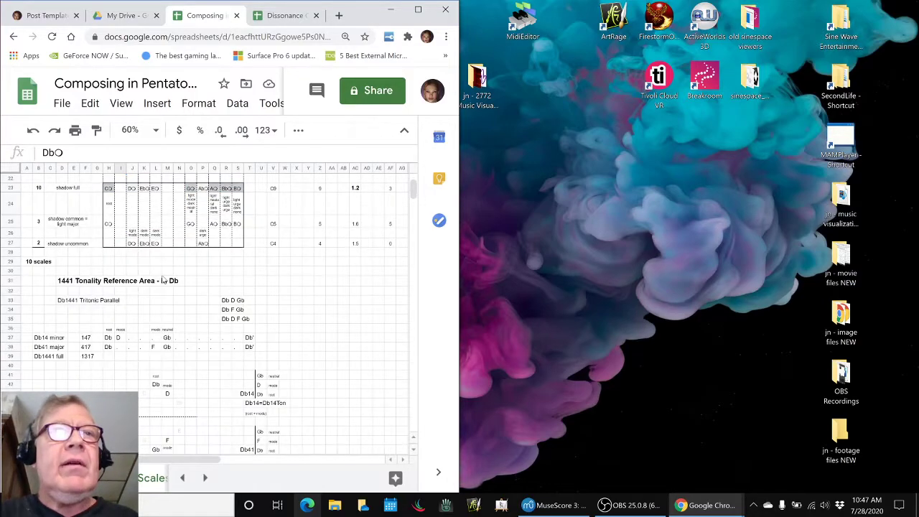
click(112, 348)
click(155, 348)
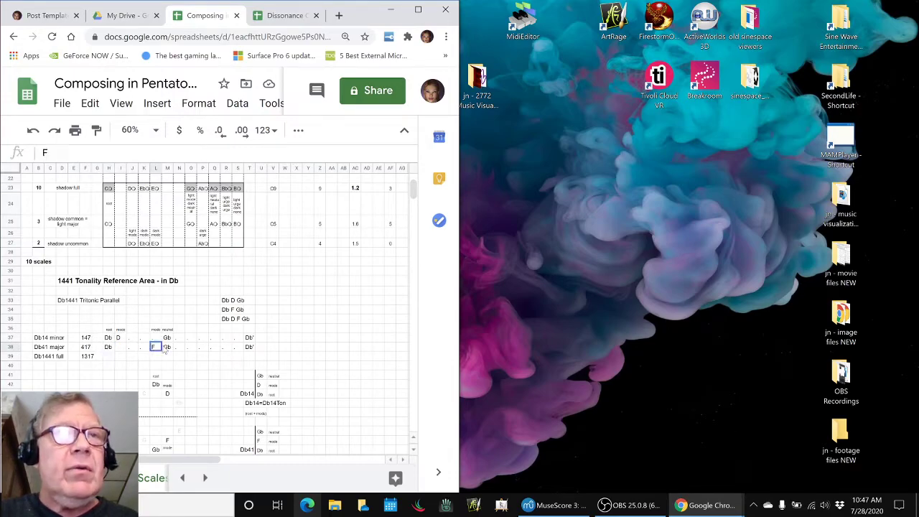
click(108, 338)
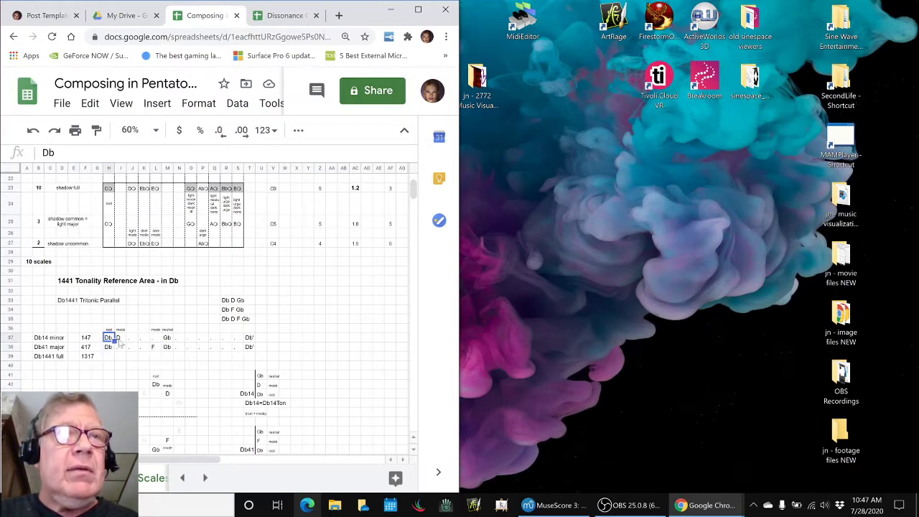
click(120, 338)
click(165, 338)
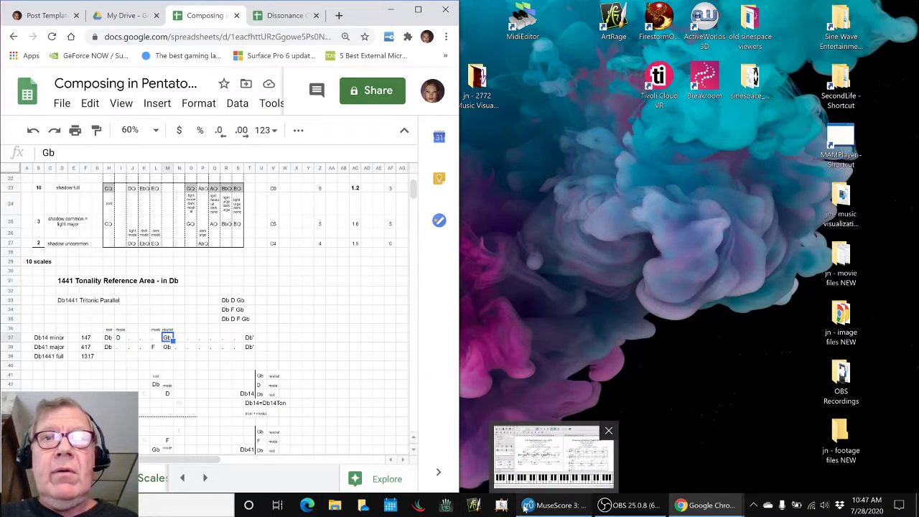
click(553, 505)
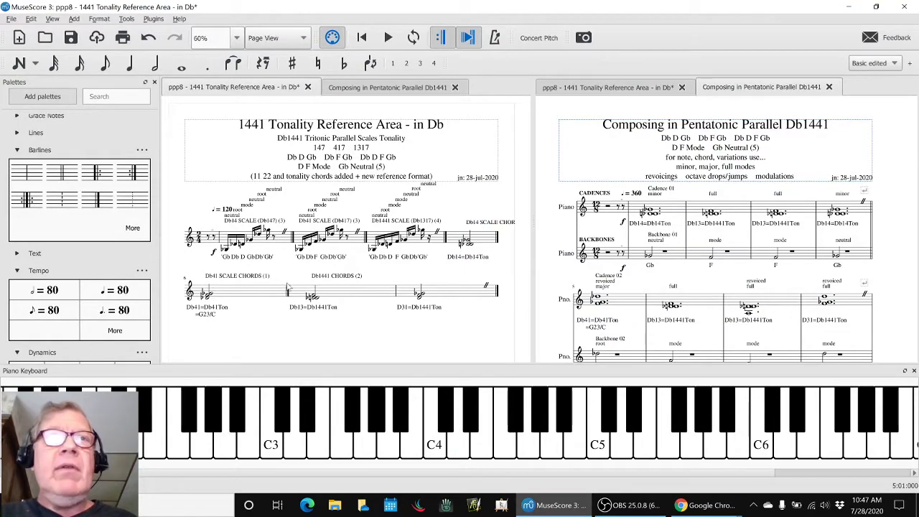
Step: Close the piano keyboard panel, clear the selection, and play the 1441 Tonality Reference Area score
click(914, 370)
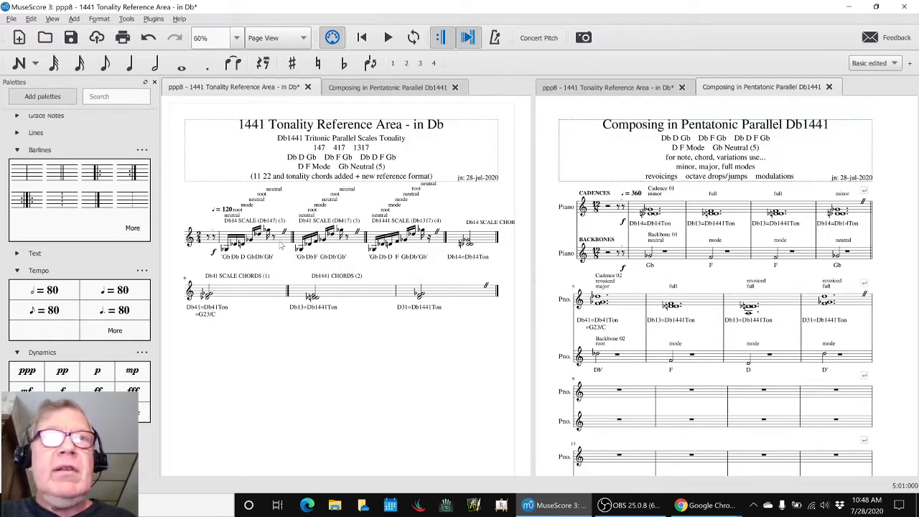
click(280, 245)
click(259, 344)
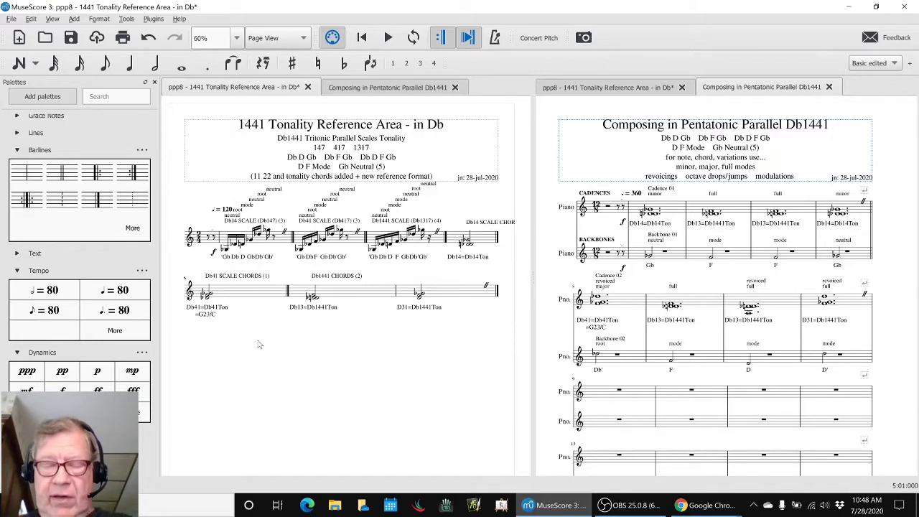
key(space)
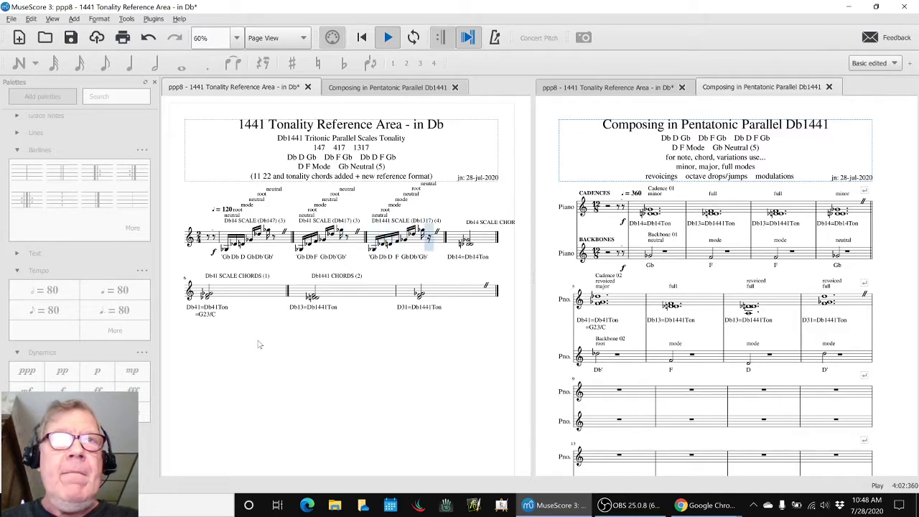
key(space)
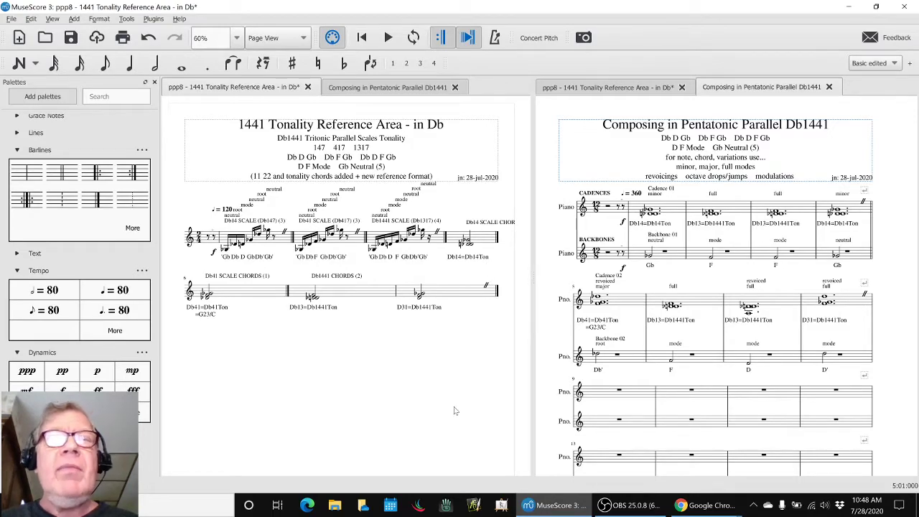
key(space)
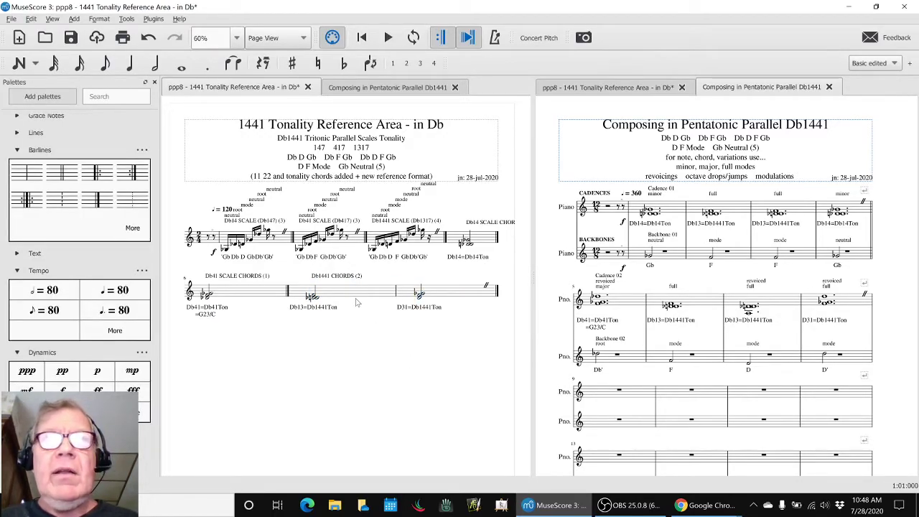
Step: Try replacing measure 7's Db13 chord with a D note, then undo to restore it
key(Right)
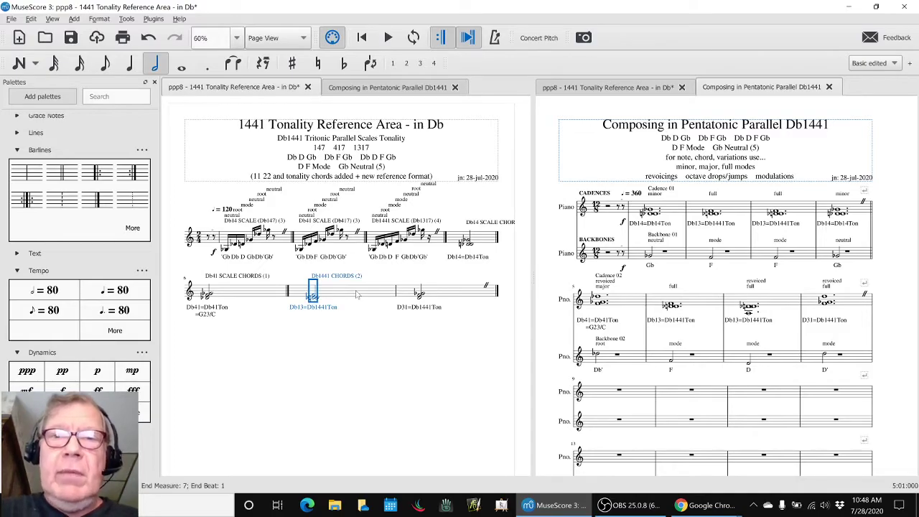
key(Delete)
key(n)
key(d)
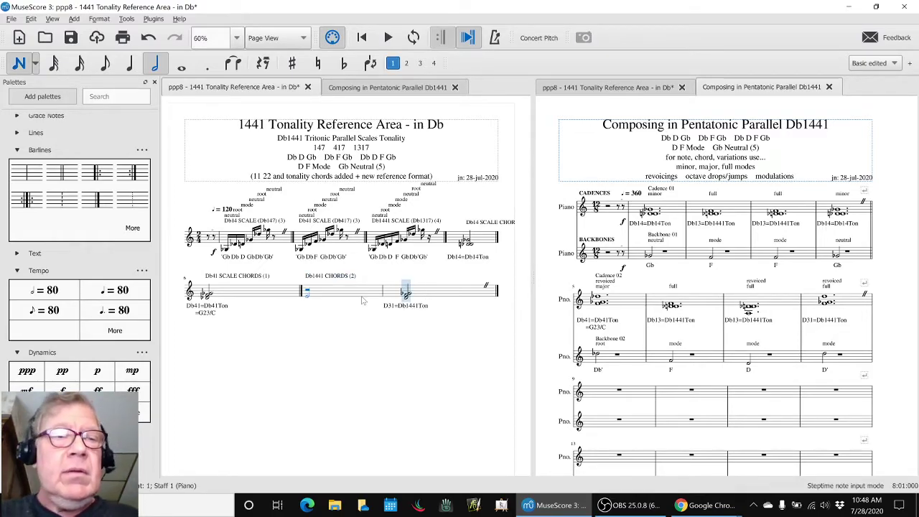
key(ctrl+z)
key(ctrl+z)
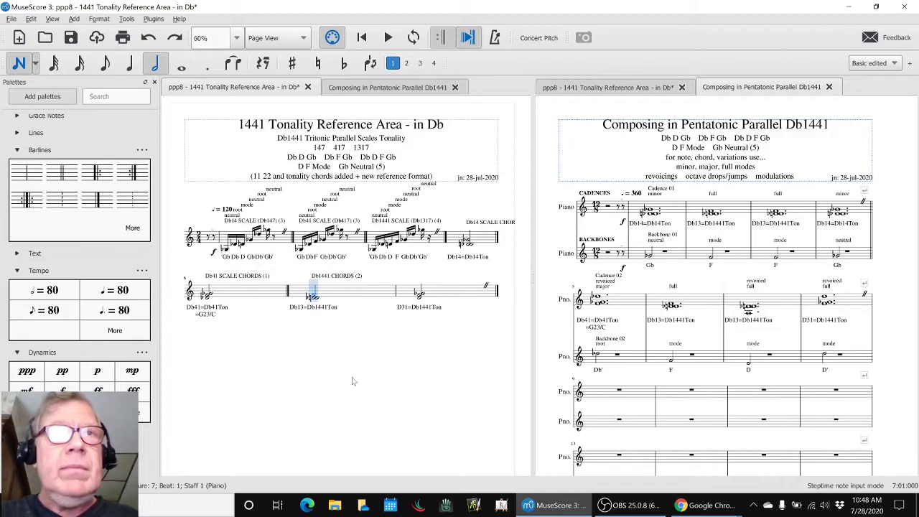
key(p)
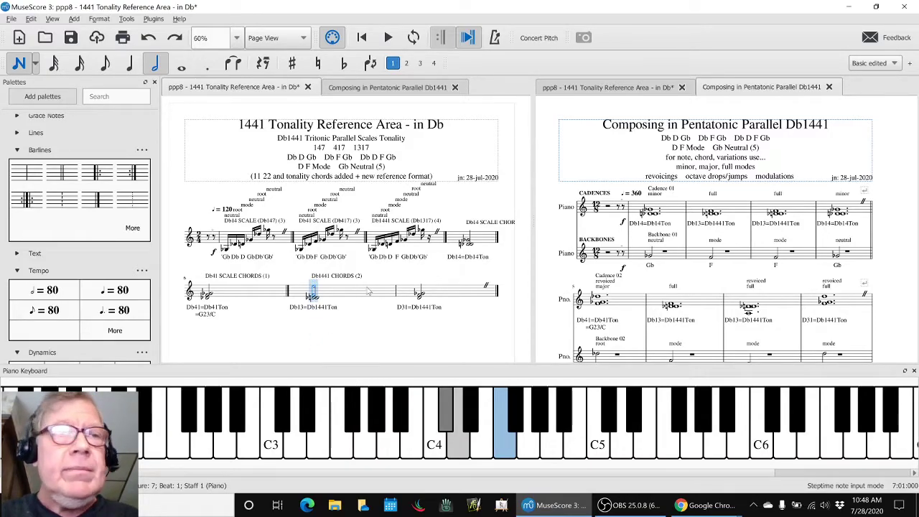
key(Escape)
key(Escape)
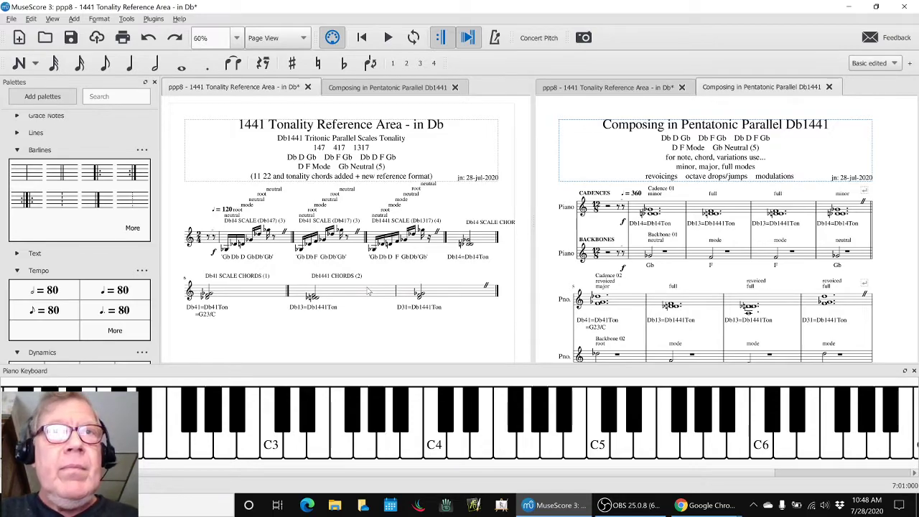
Step: Inspect the measure 7 and measure 5 chords, then activate the Composing in Pentatonic Parallel Db1441 score
click(366, 291)
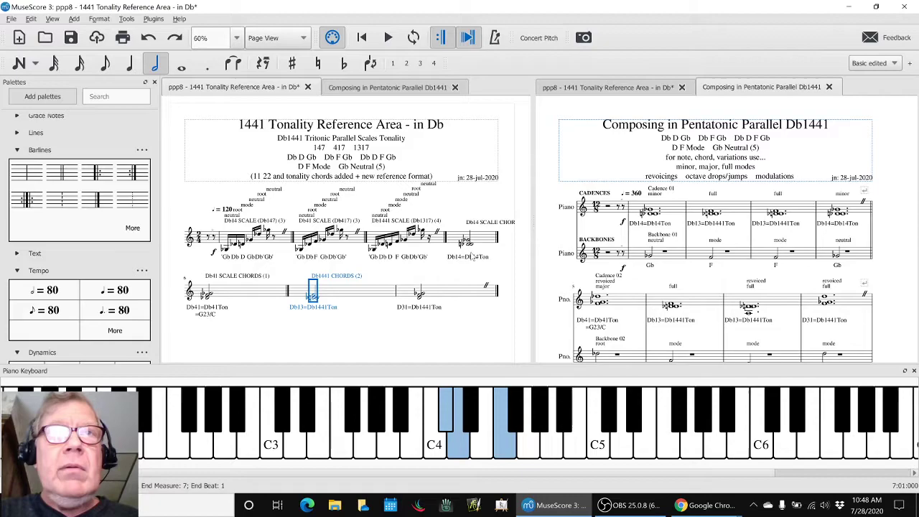
click(479, 235)
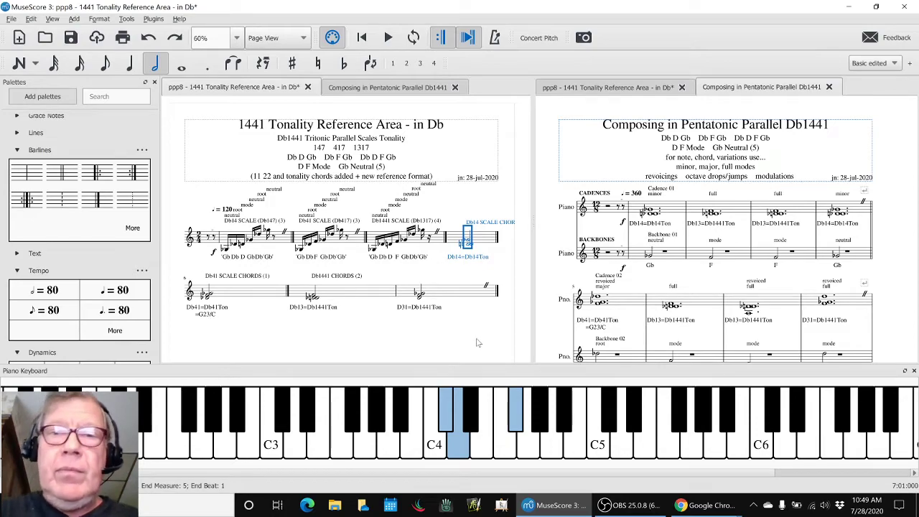
key(p)
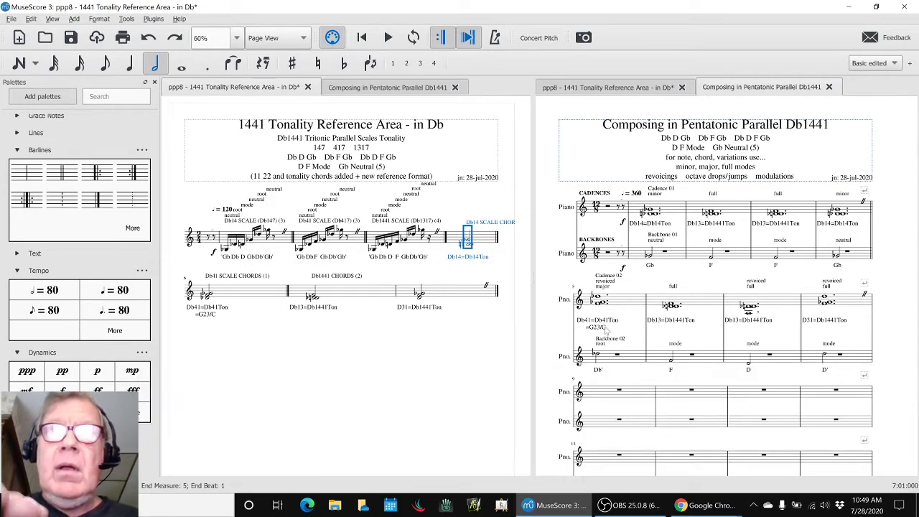
click(673, 211)
click(564, 282)
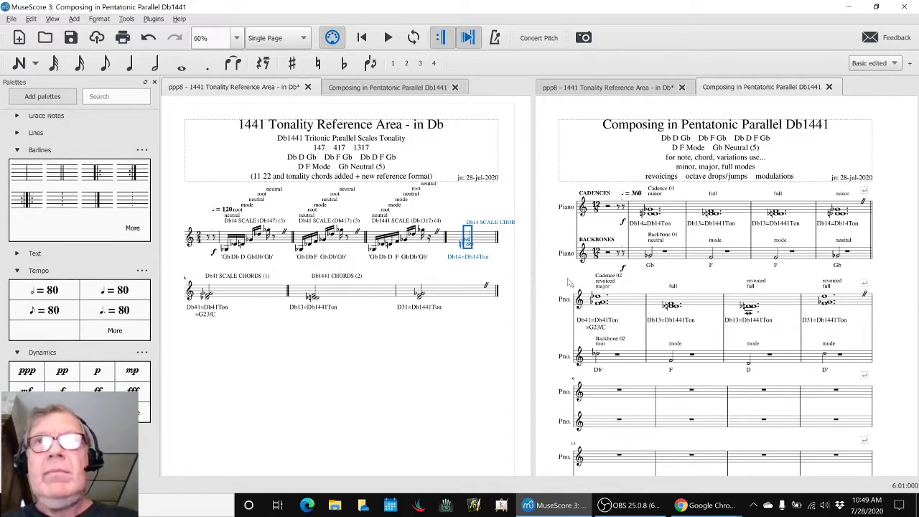
key(space)
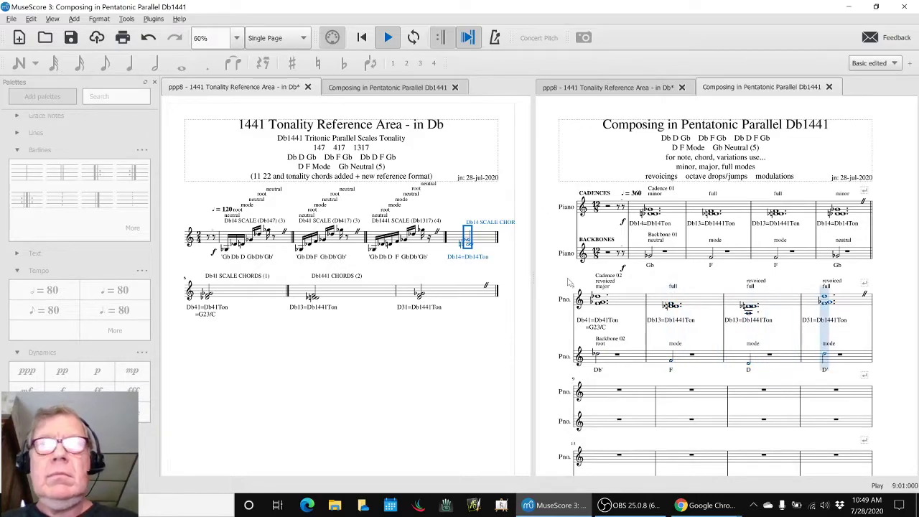
key(space)
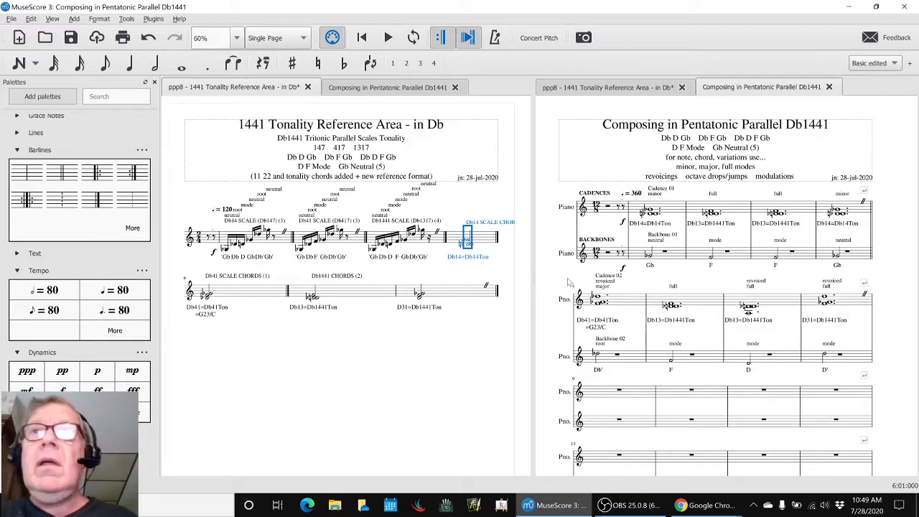
click(324, 347)
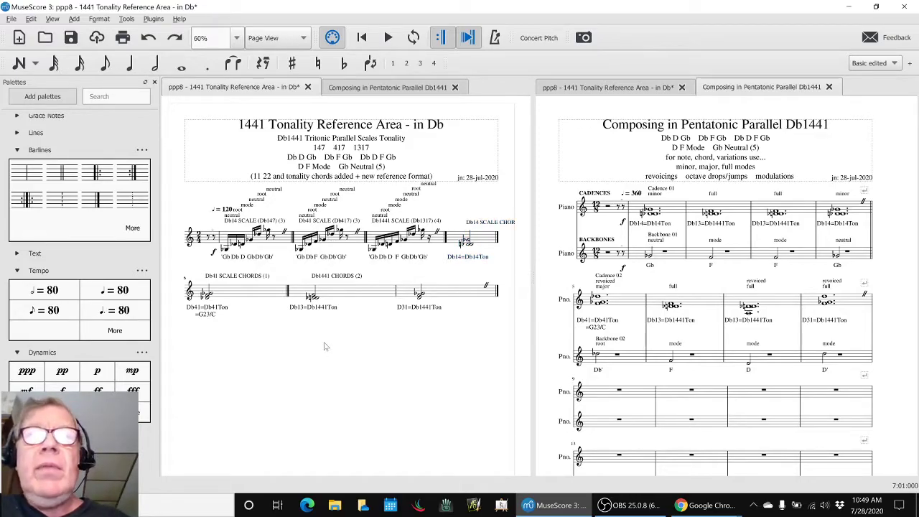
key(alt+Tab)
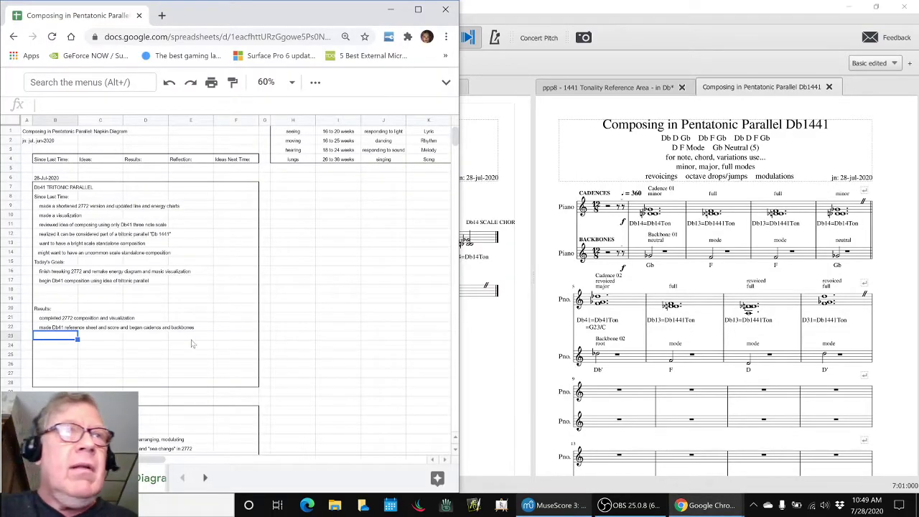
Step: Add 'Ideas Next Steps:' in B25 with 'post 2772 music visualization', 'continue Db1441 cadences, backbones..', 'tbd' below
click(46, 354)
text(I)
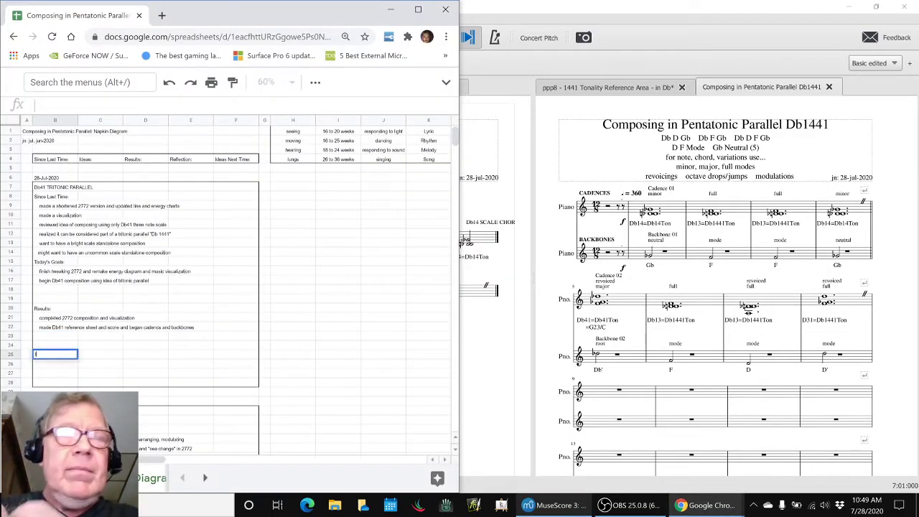
text(deas Nex)
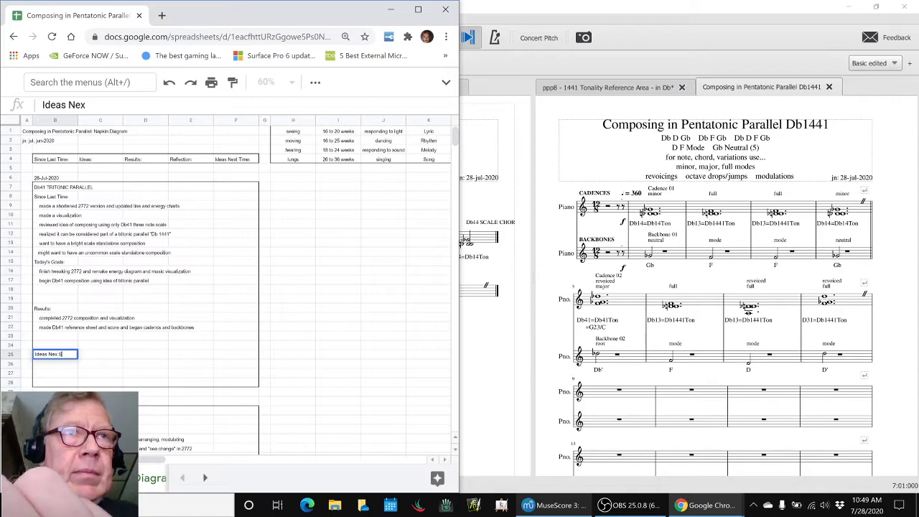
text(t Steps:)
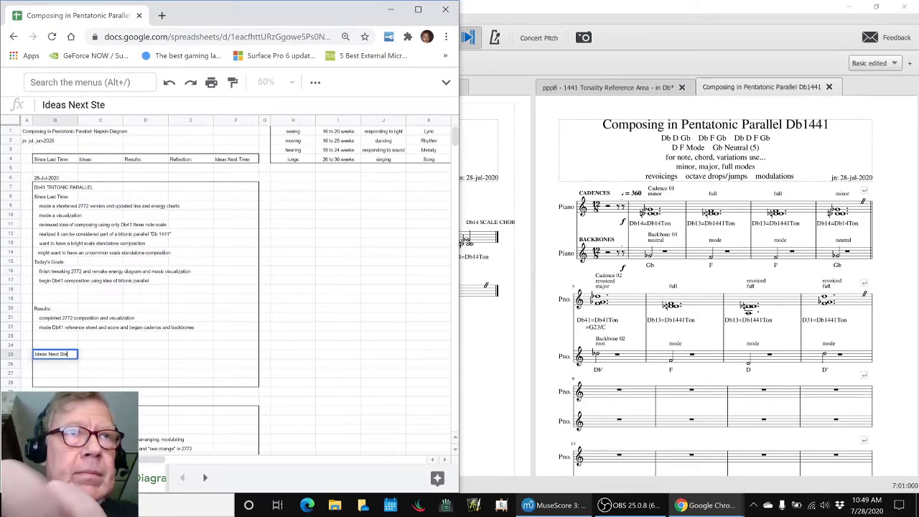
key(Return)
double_click(50, 363)
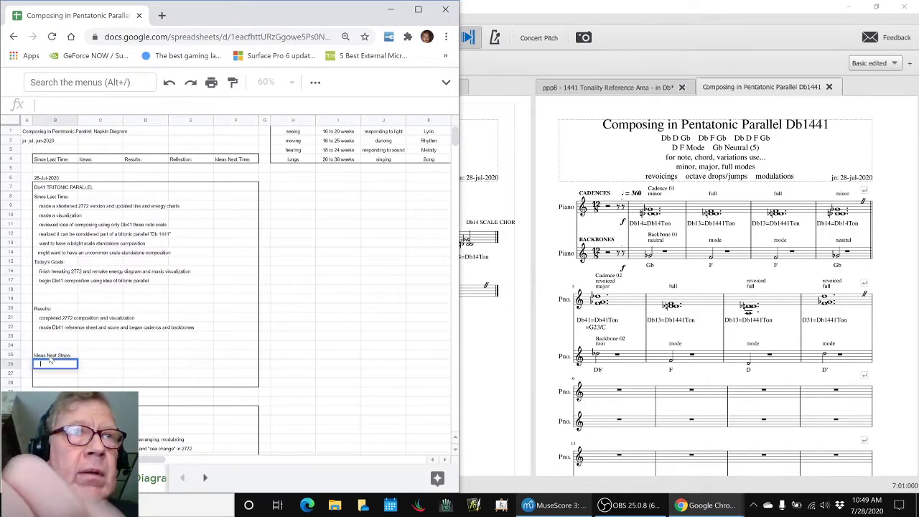
text(post)
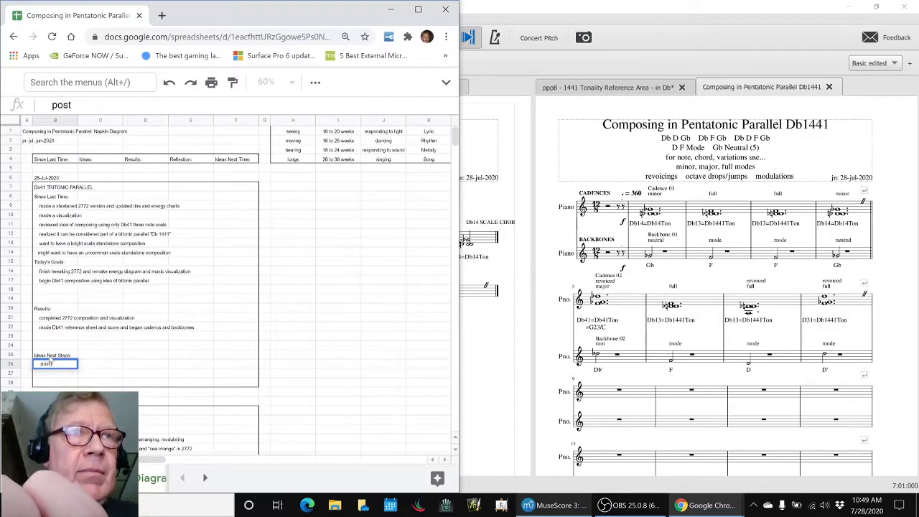
text( 2772)
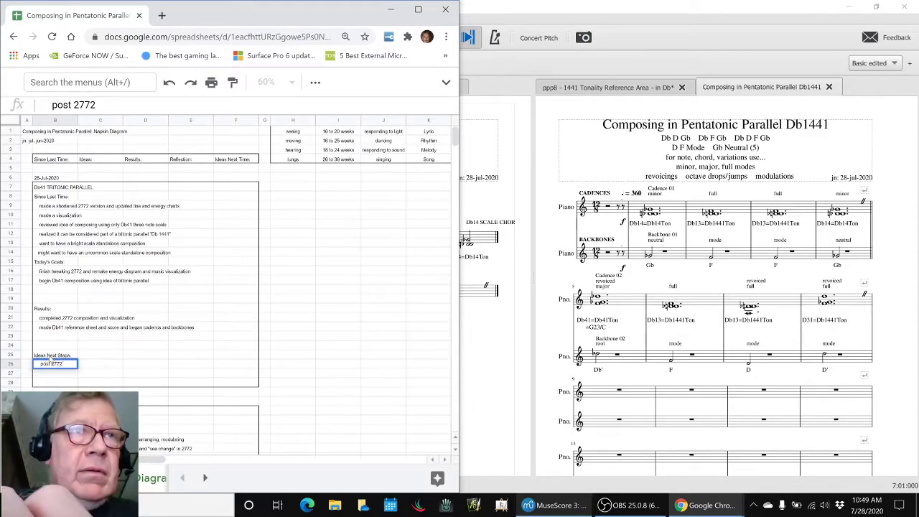
text( music vis)
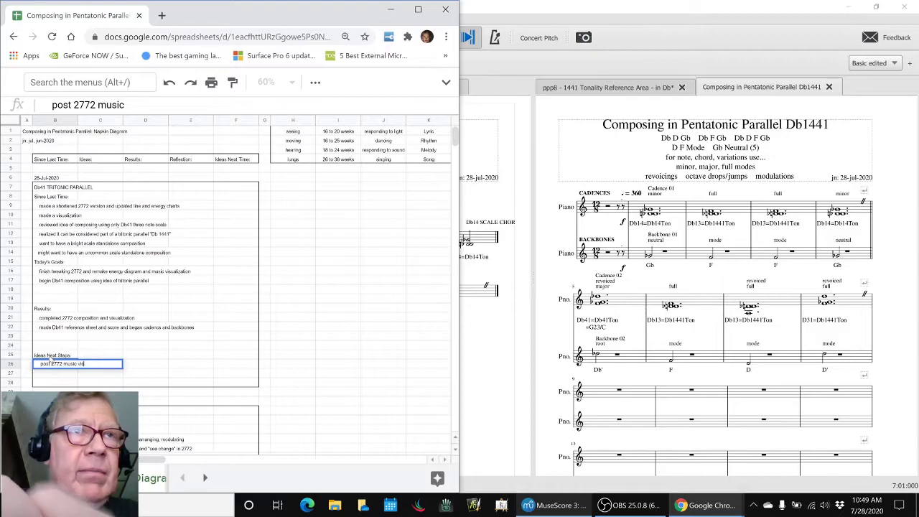
text(ualization)
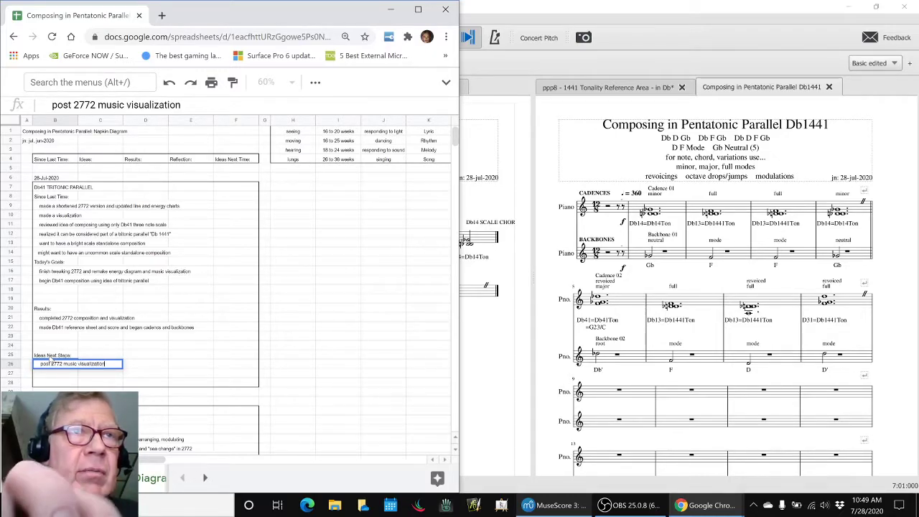
key(Return)
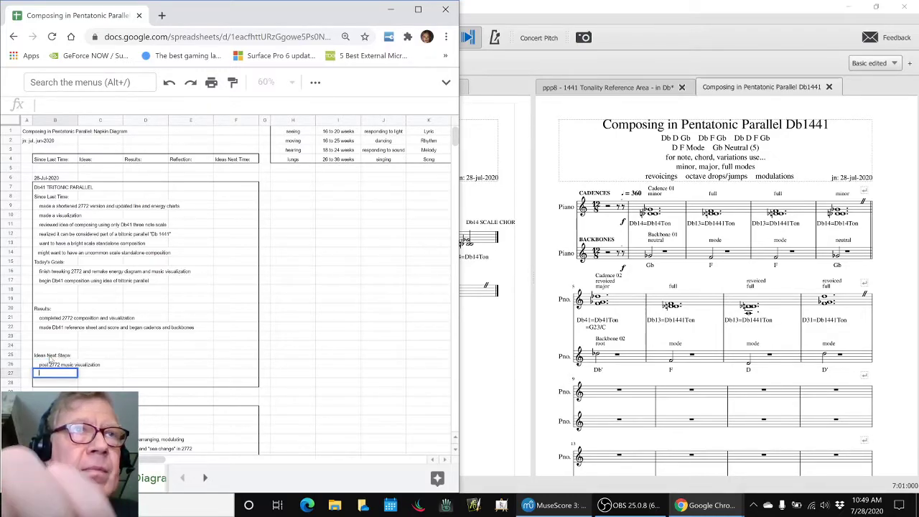
text(continue Db)
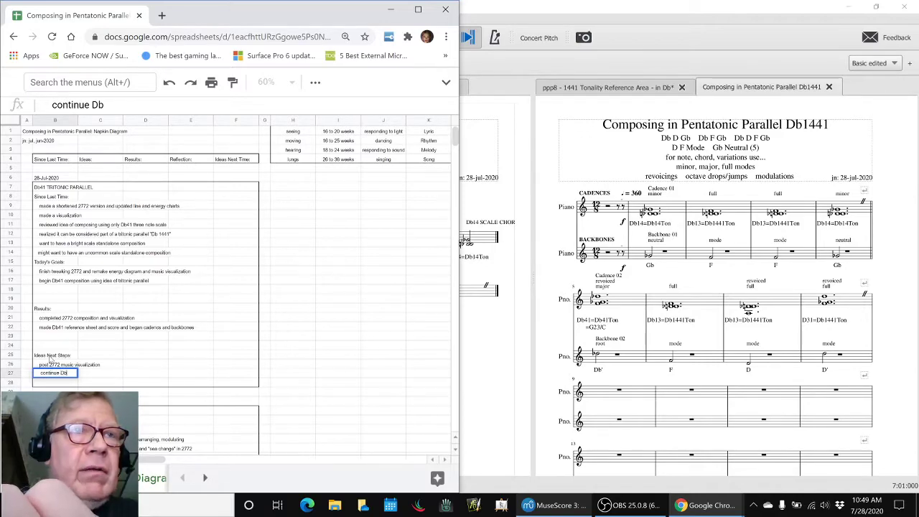
text(1441 ca)
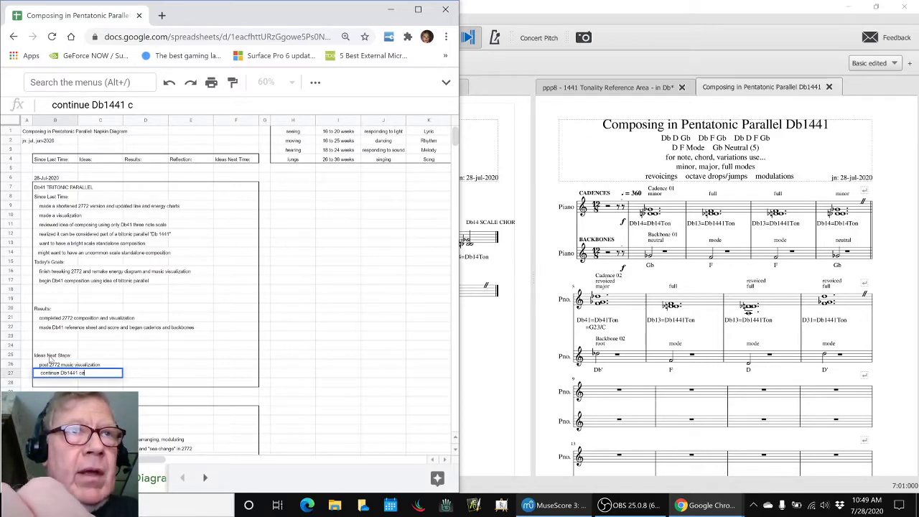
text(dences, bac)
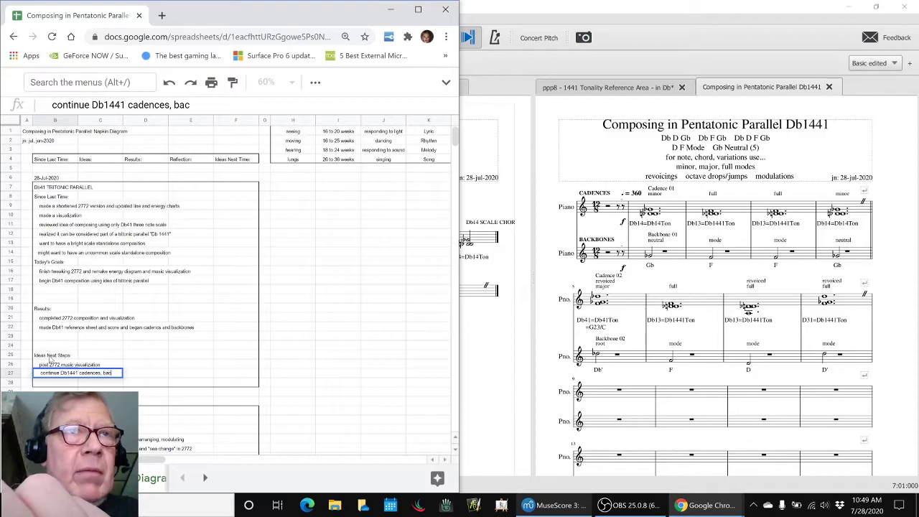
text(kbones)
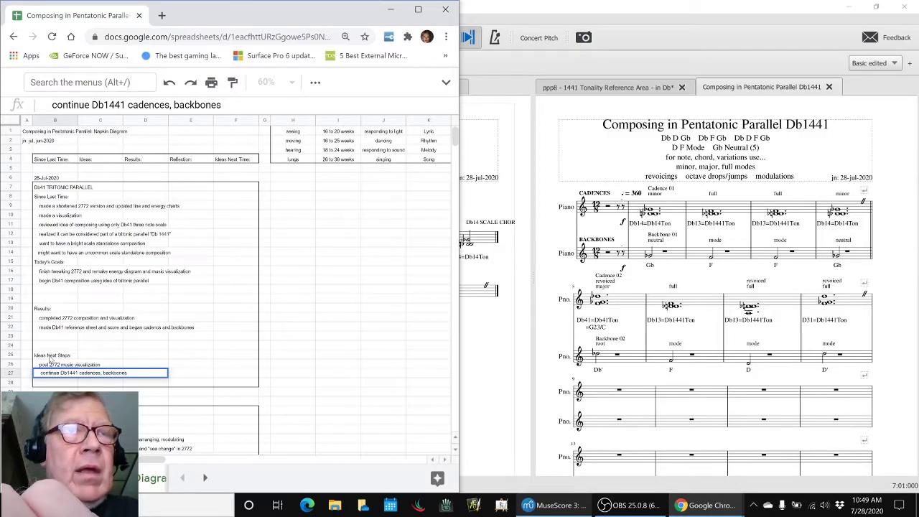
text(..)
key(Return)
text(t)
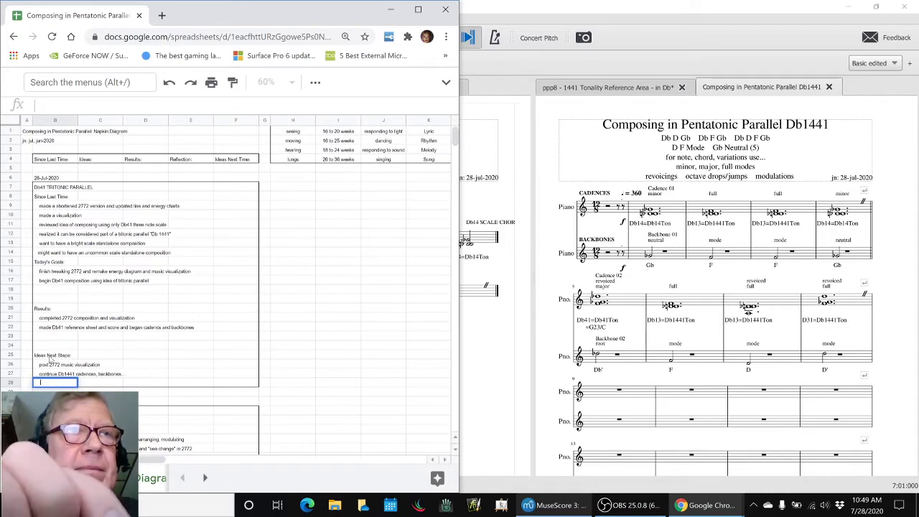
text(bd)
key(Return)
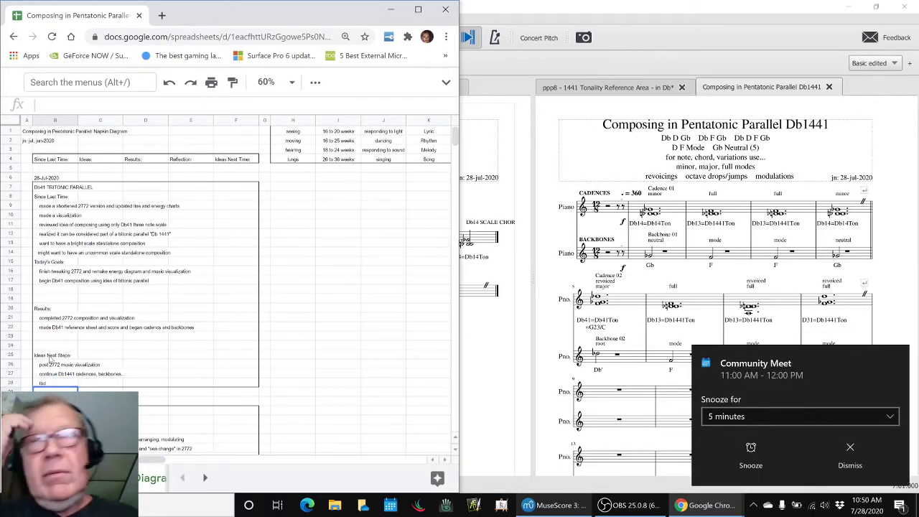
Step: Dismiss the Community Meet reminder and bring the OBS window forward
click(851, 456)
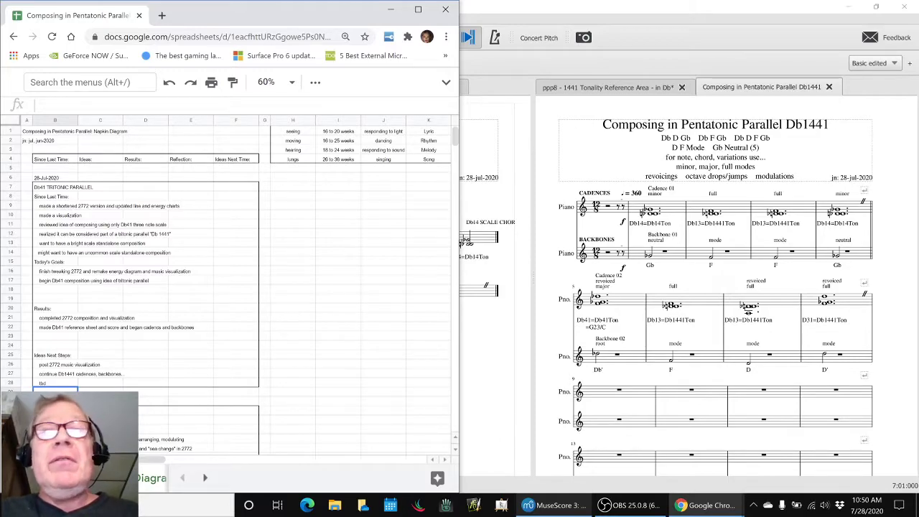
click(607, 507)
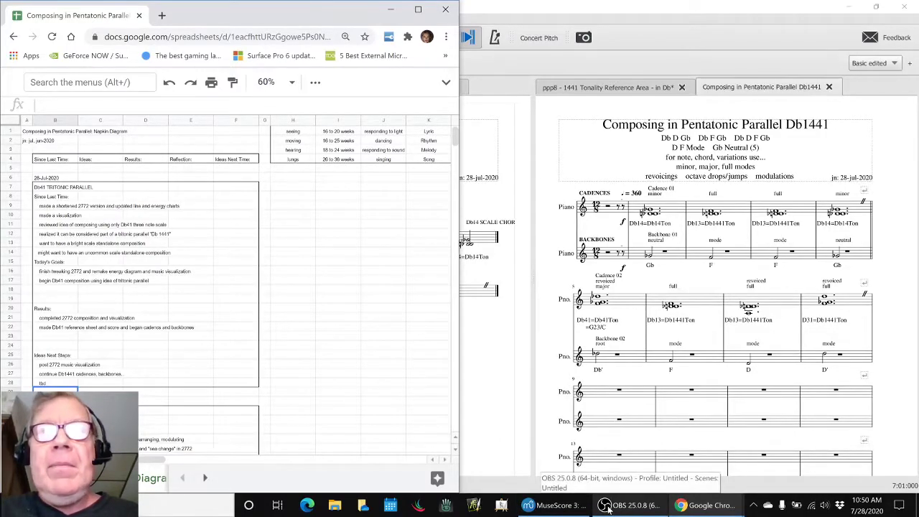